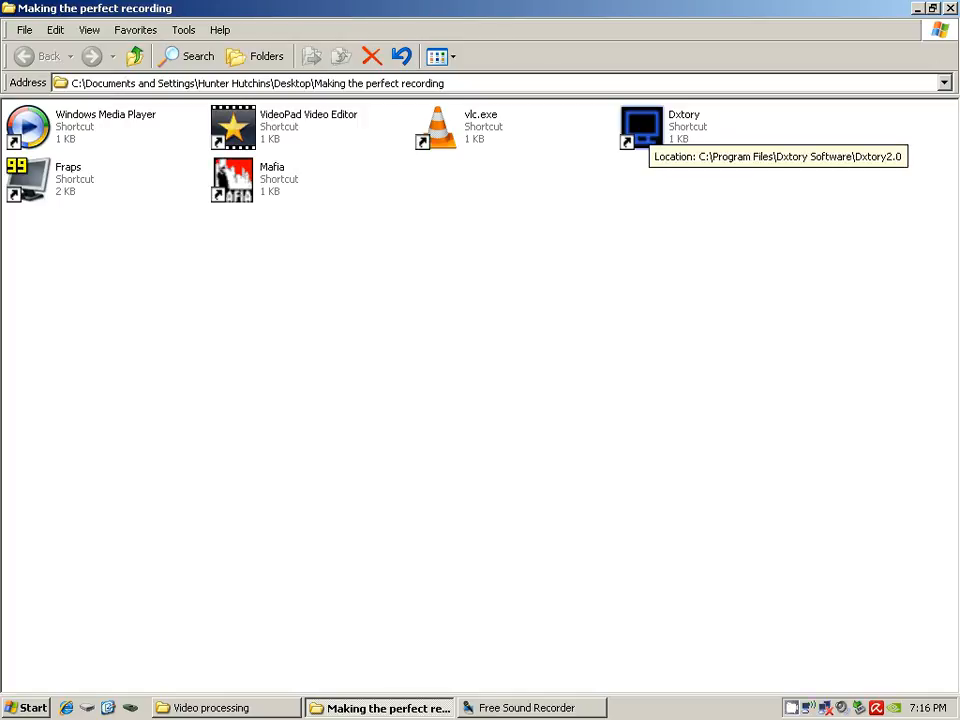
click(70, 178)
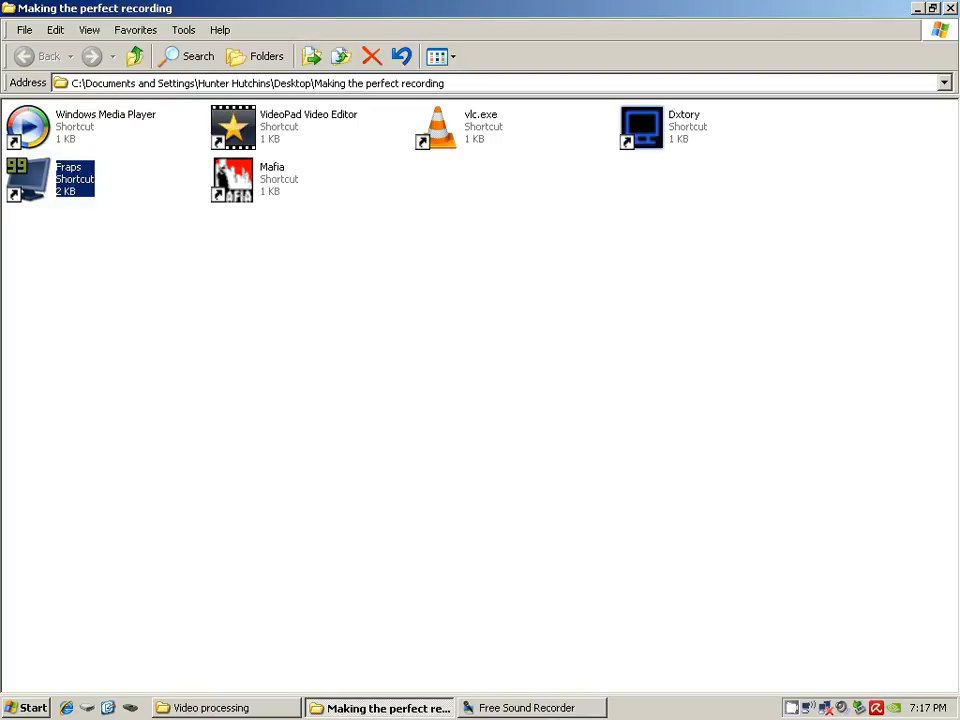
key(Up)
key(Down)
click(643, 128)
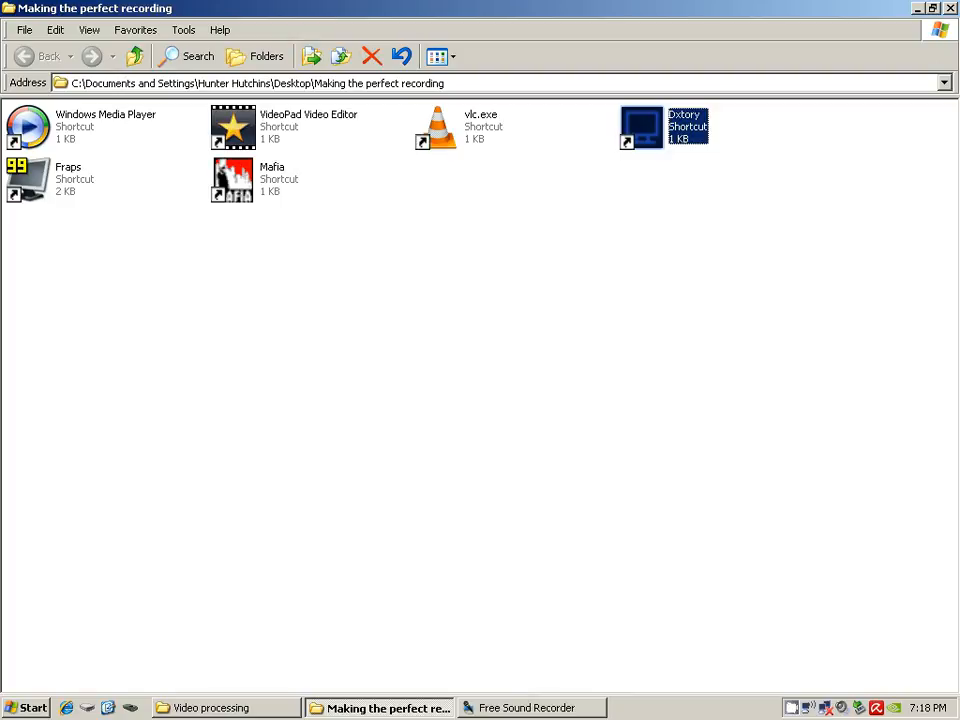
click(437, 127)
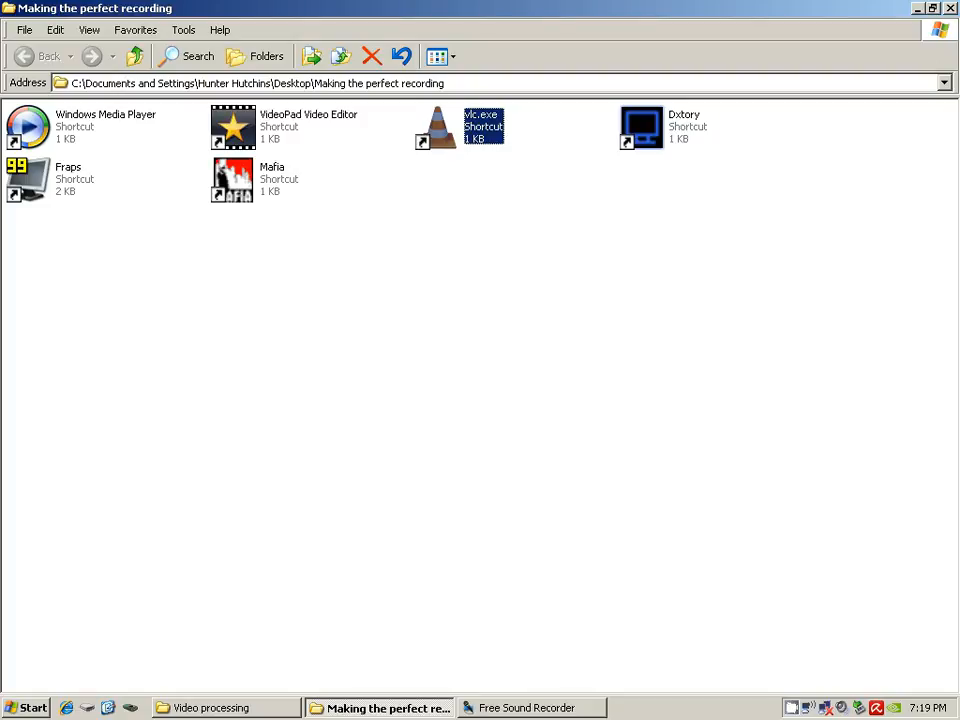
click(236, 128)
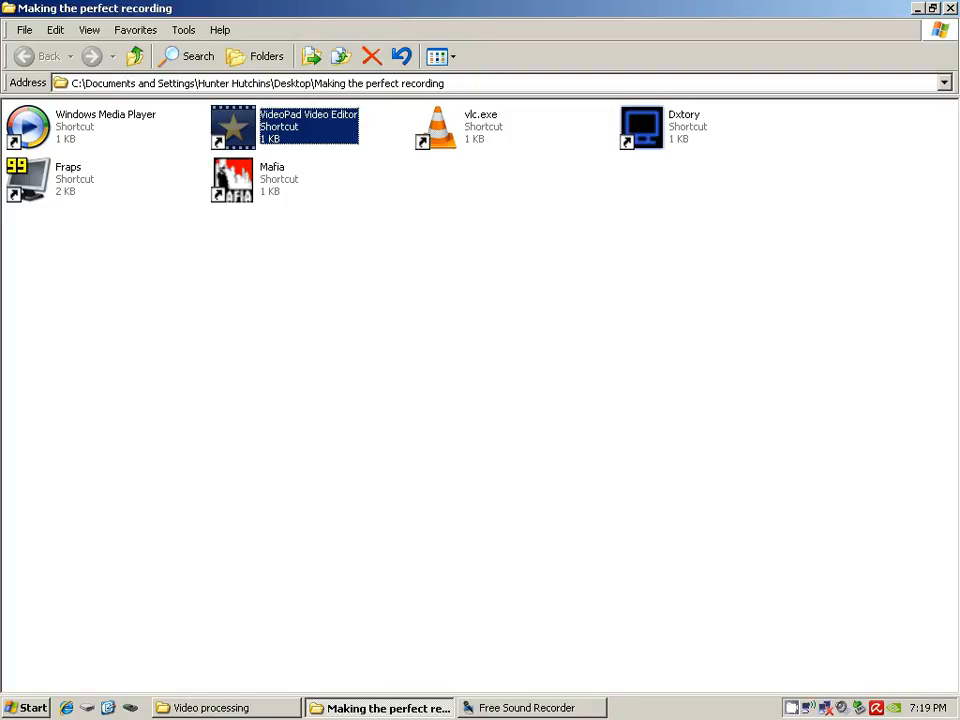
click(82, 127)
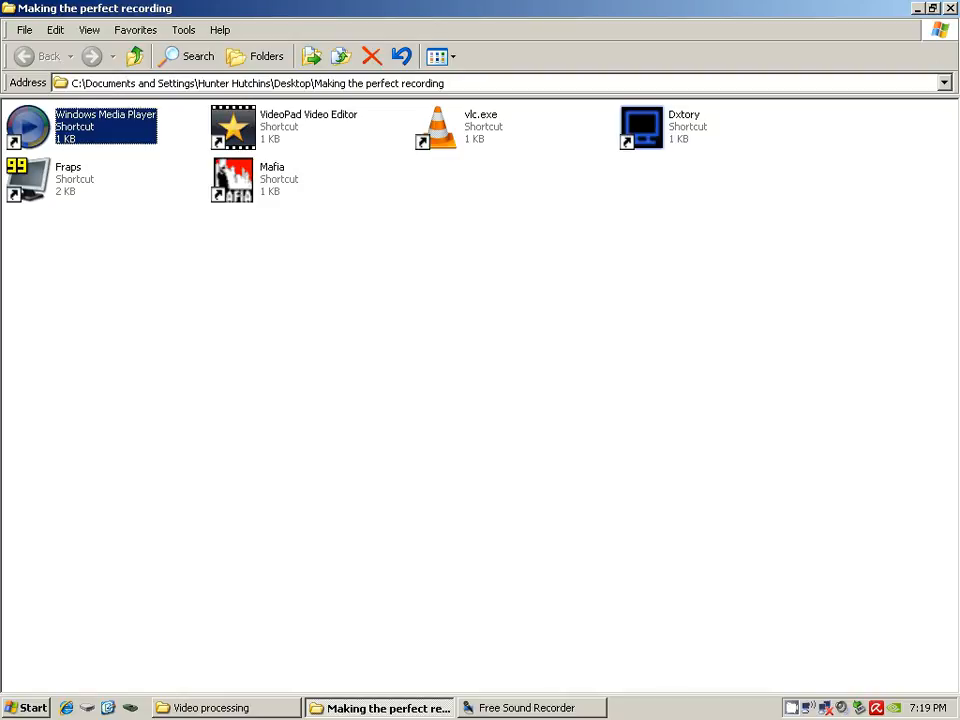
Step: Launch Dxtory from its shortcut and review its movie settings and audio settings
click(641, 126)
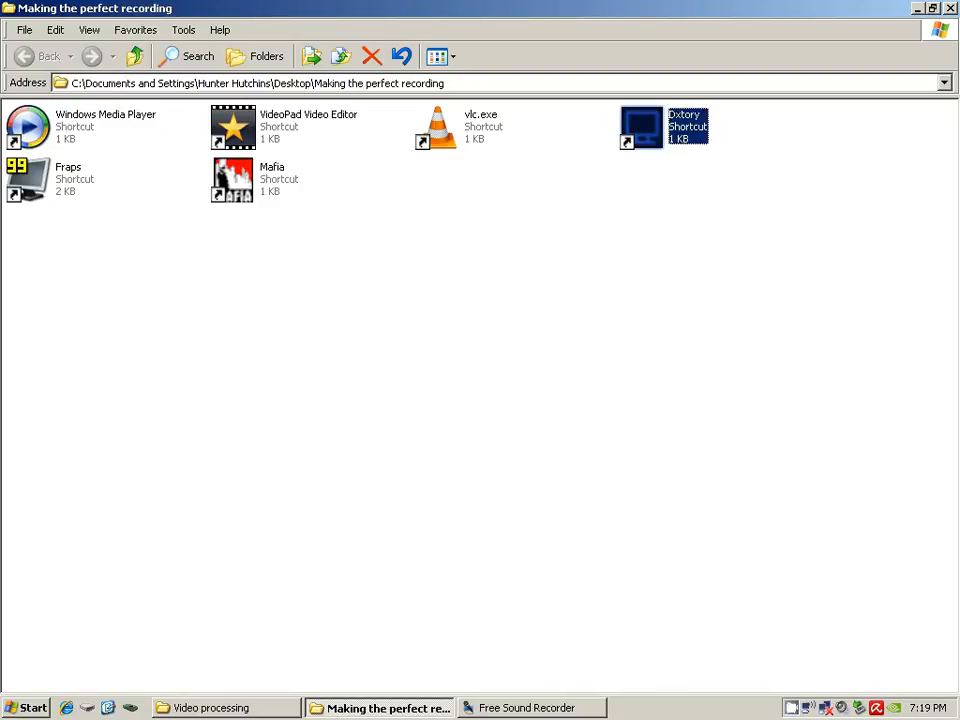
key(Return)
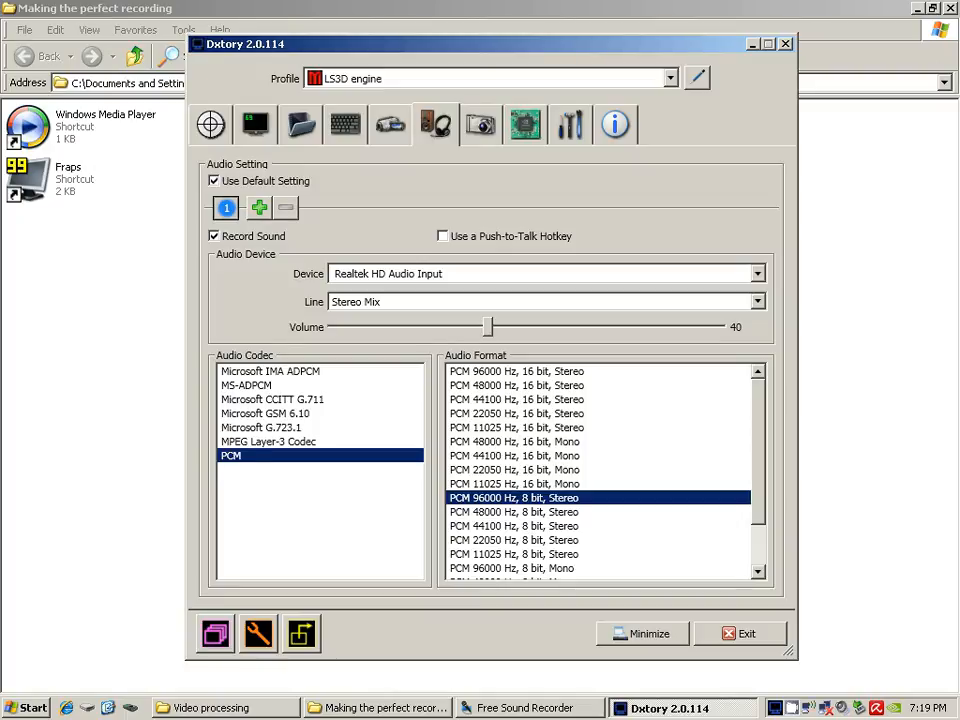
click(391, 125)
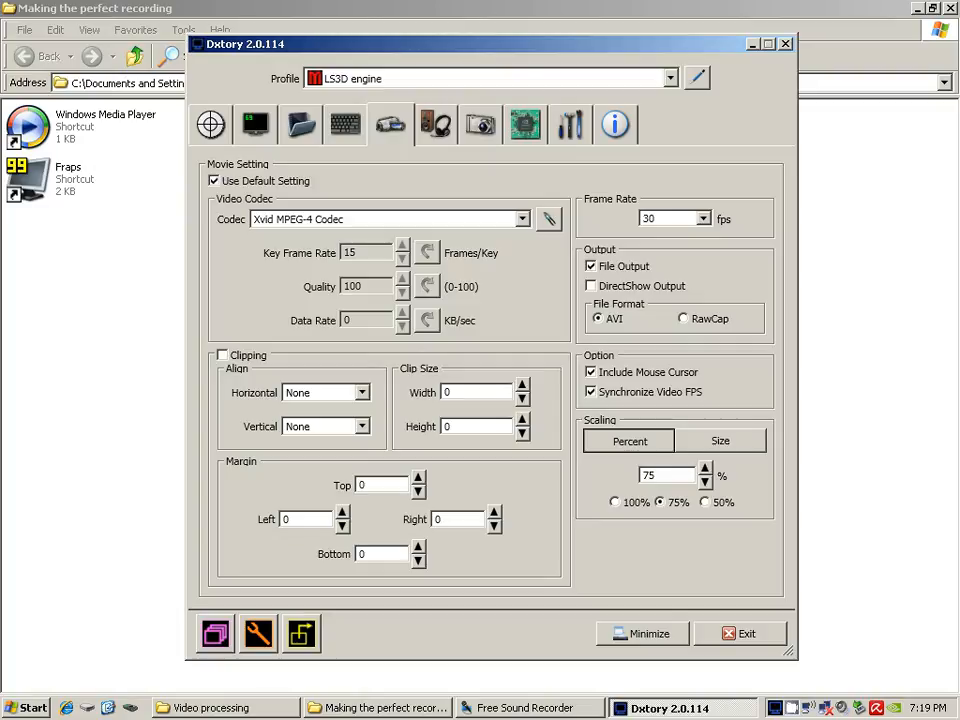
click(435, 124)
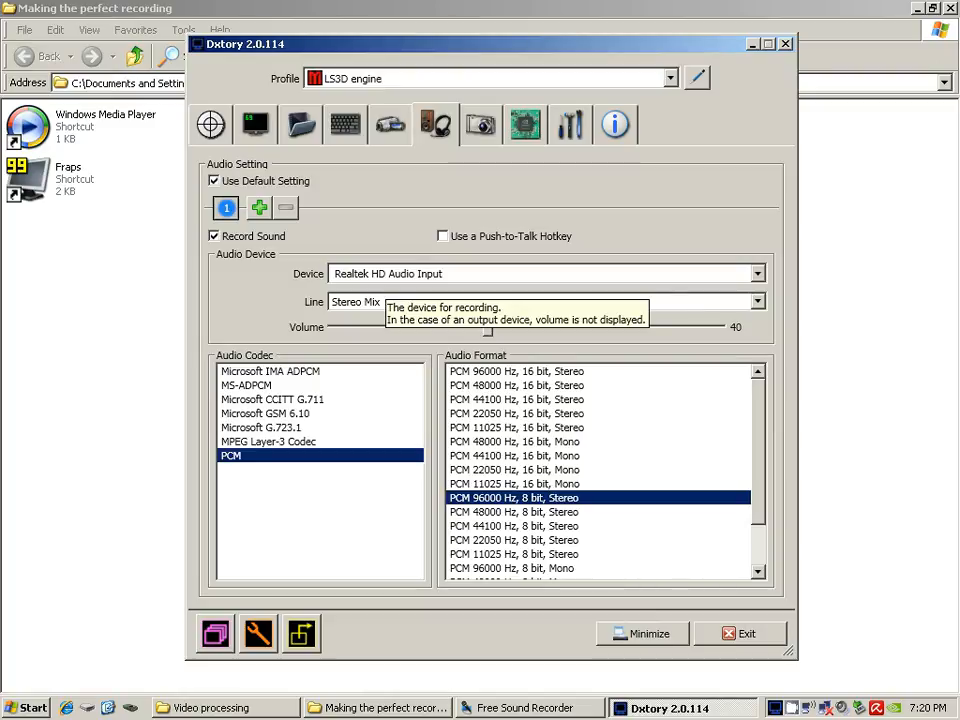
Step: Check the recording devices offered for the first audio stream, keeping Realtek HD Audio Input selected
click(400, 274)
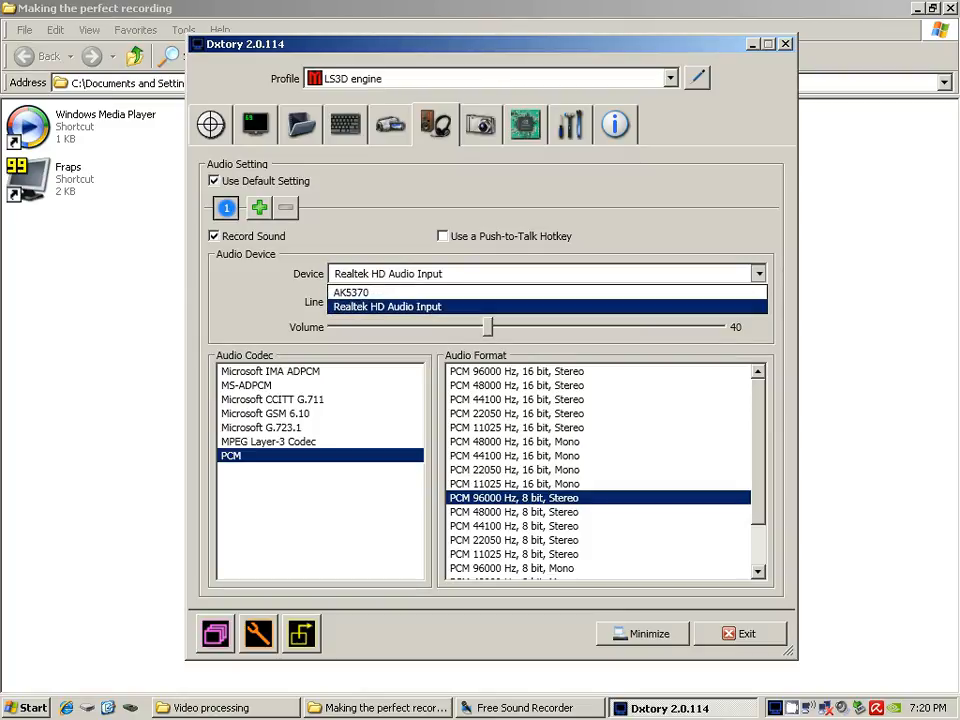
key(Return)
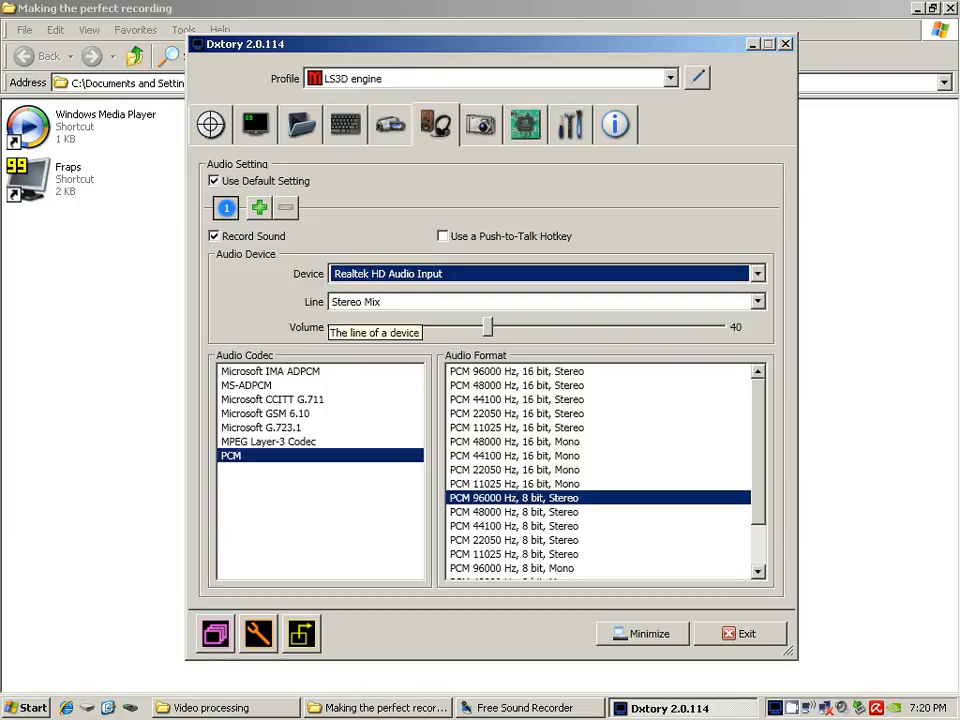
click(480, 274)
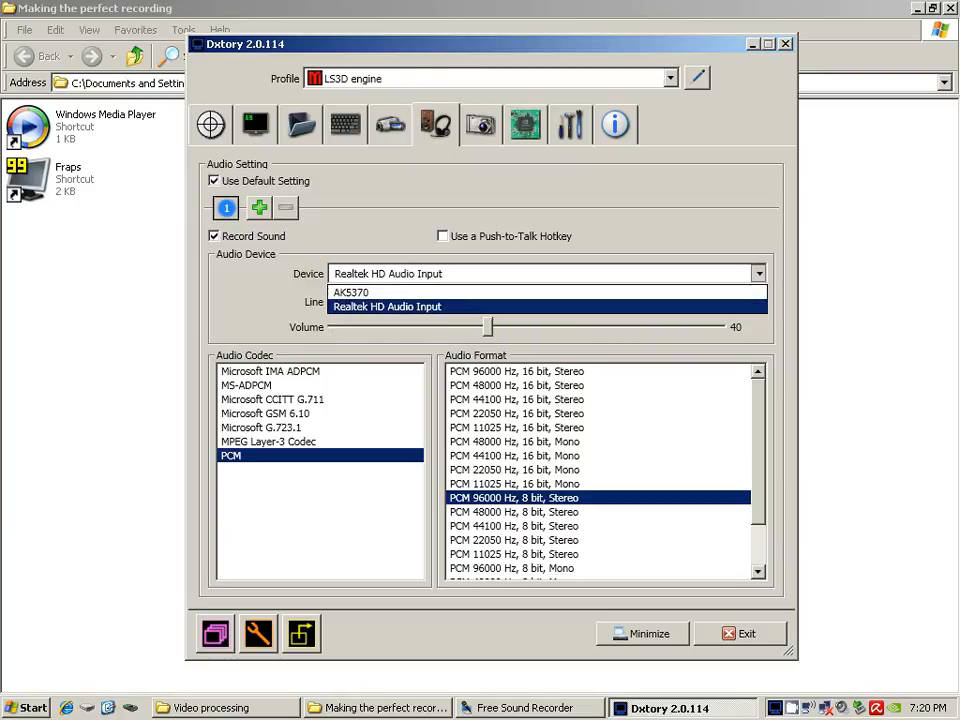
key(Return)
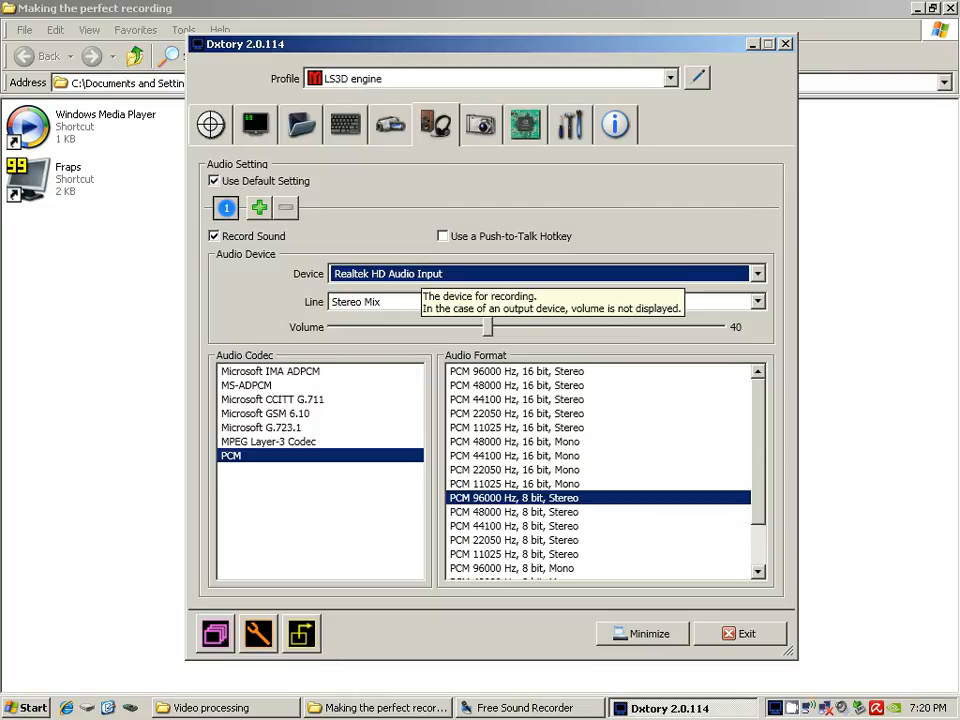
key(alt+Down)
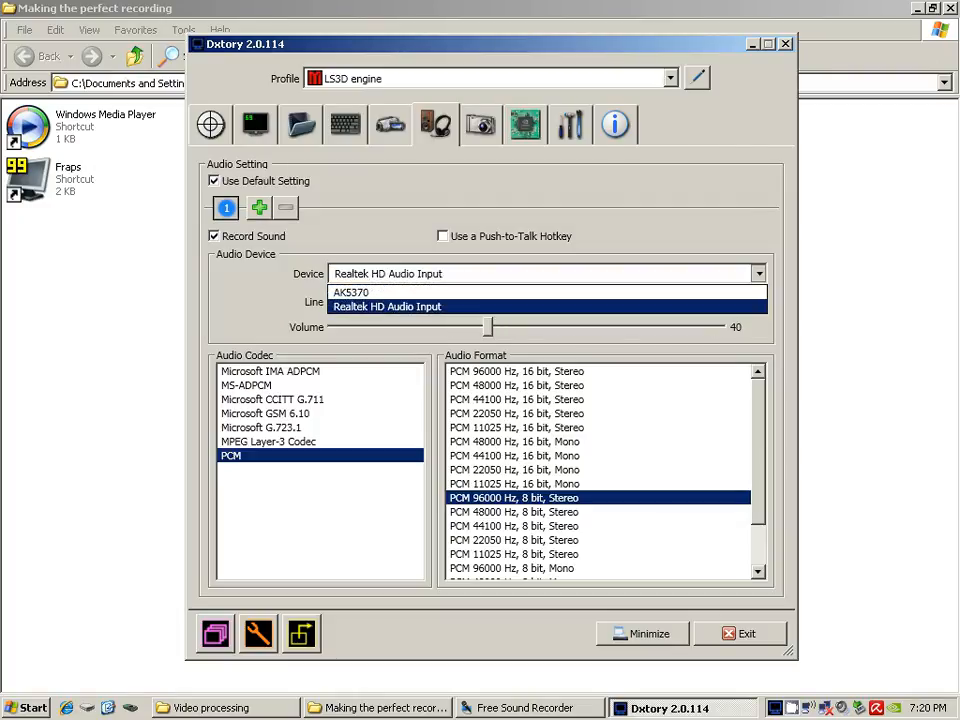
key(Return)
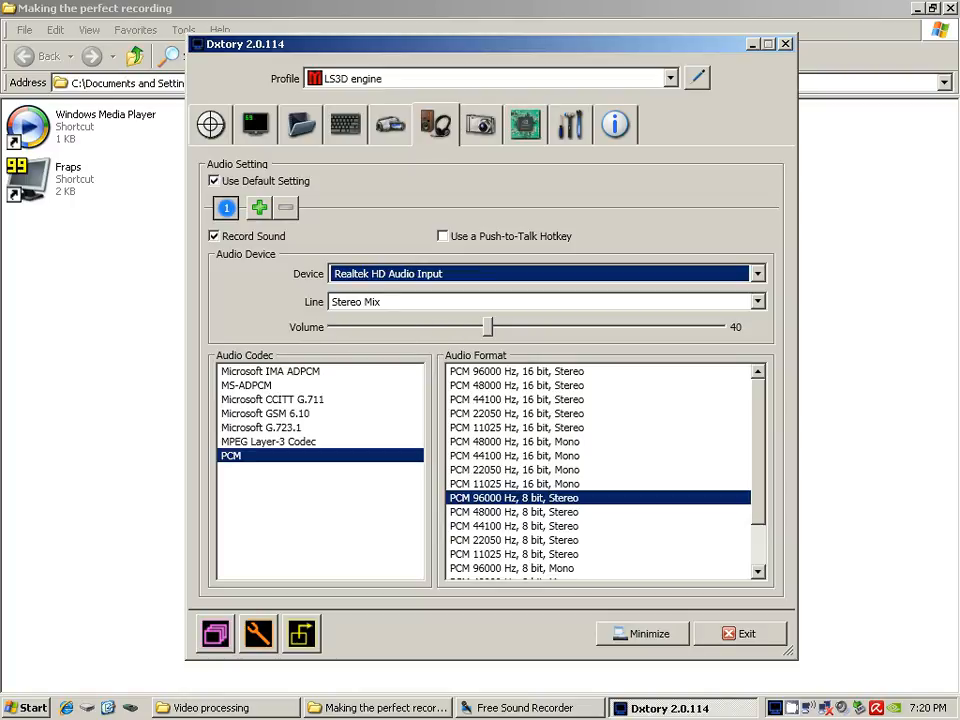
Step: Add a second audio stream for the AK5370 device and keep Wave In as its line
click(259, 207)
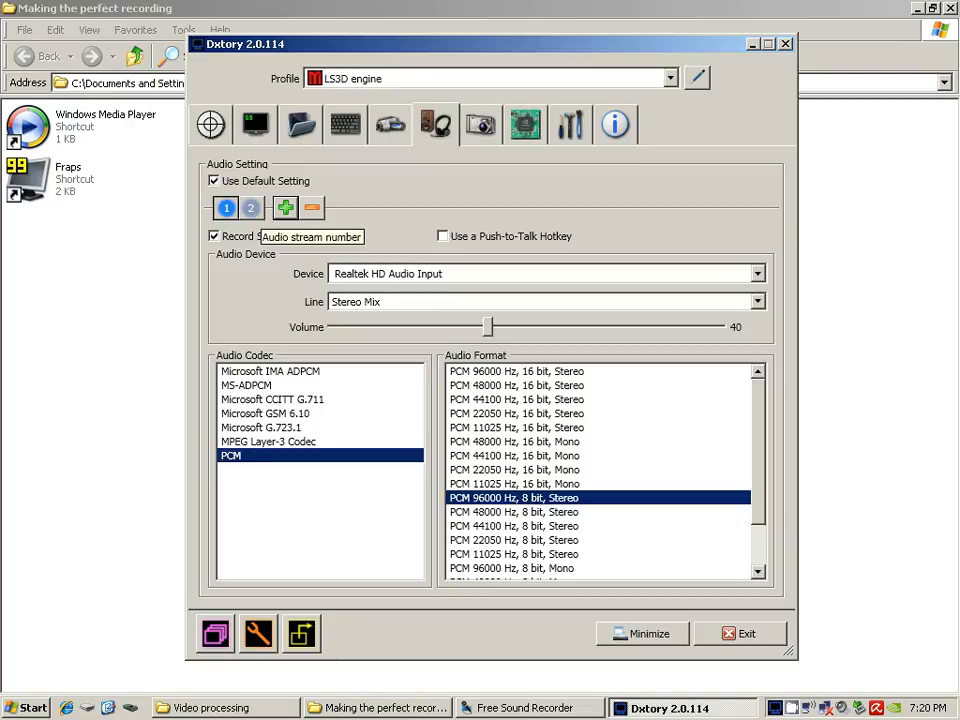
click(252, 207)
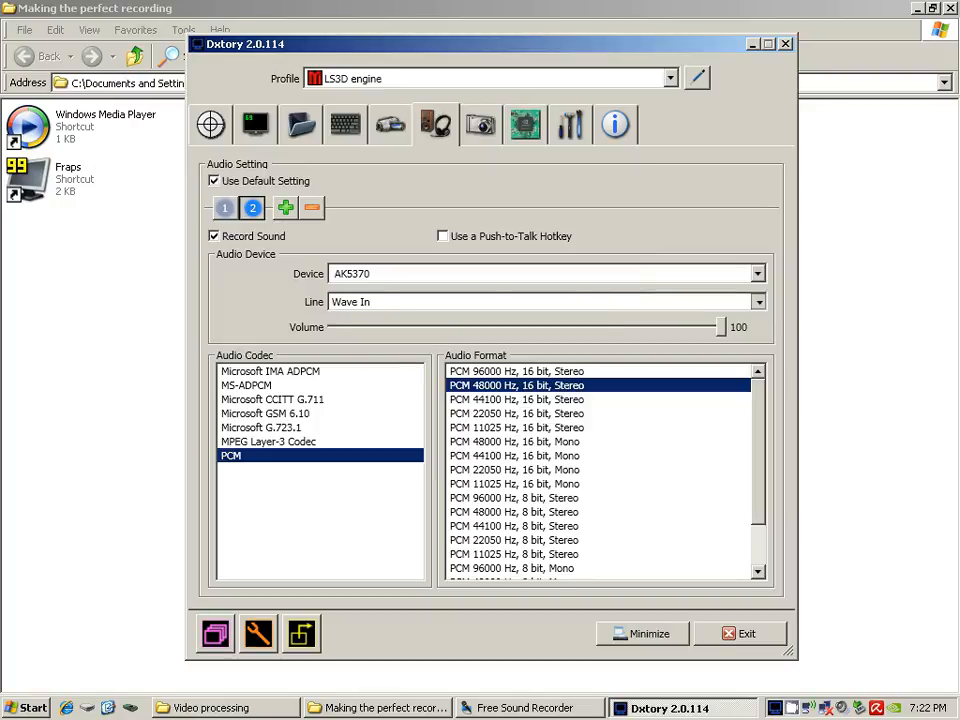
click(757, 301)
click(757, 301)
click(757, 301)
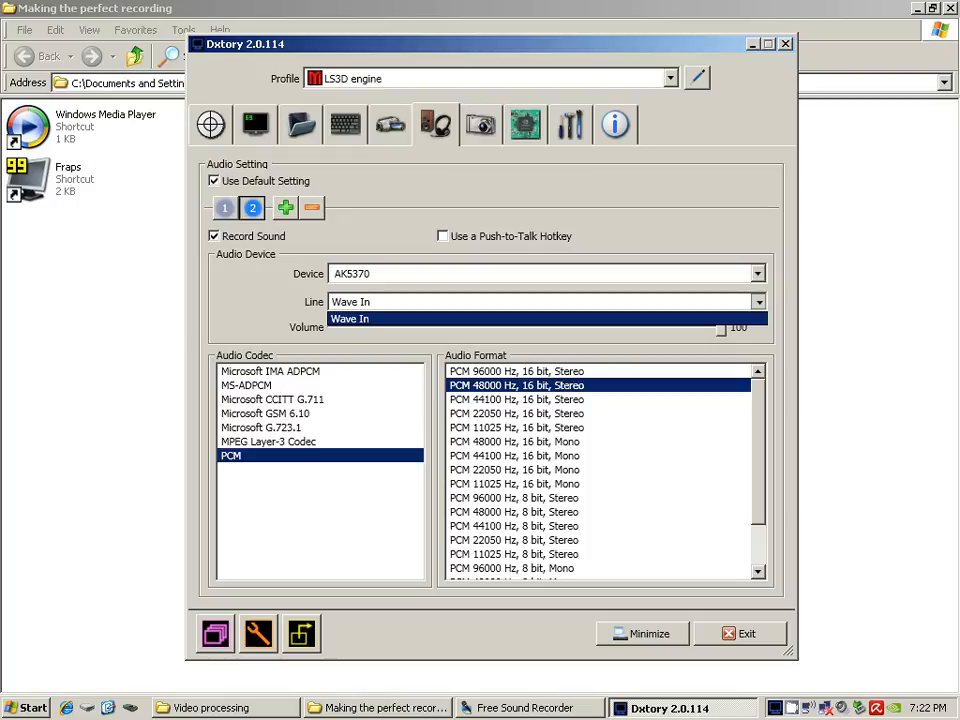
key(Return)
Step: Check the line options of the first audio stream, keeping Stereo Mix, and minimize Dxtory after revisiting the second stream
click(225, 207)
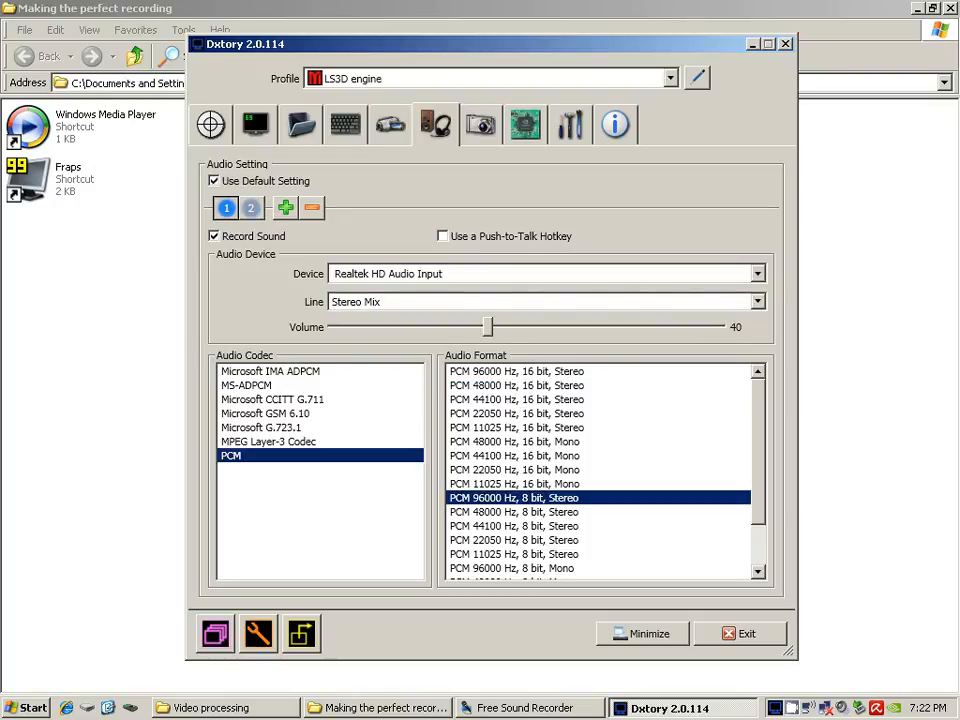
click(757, 301)
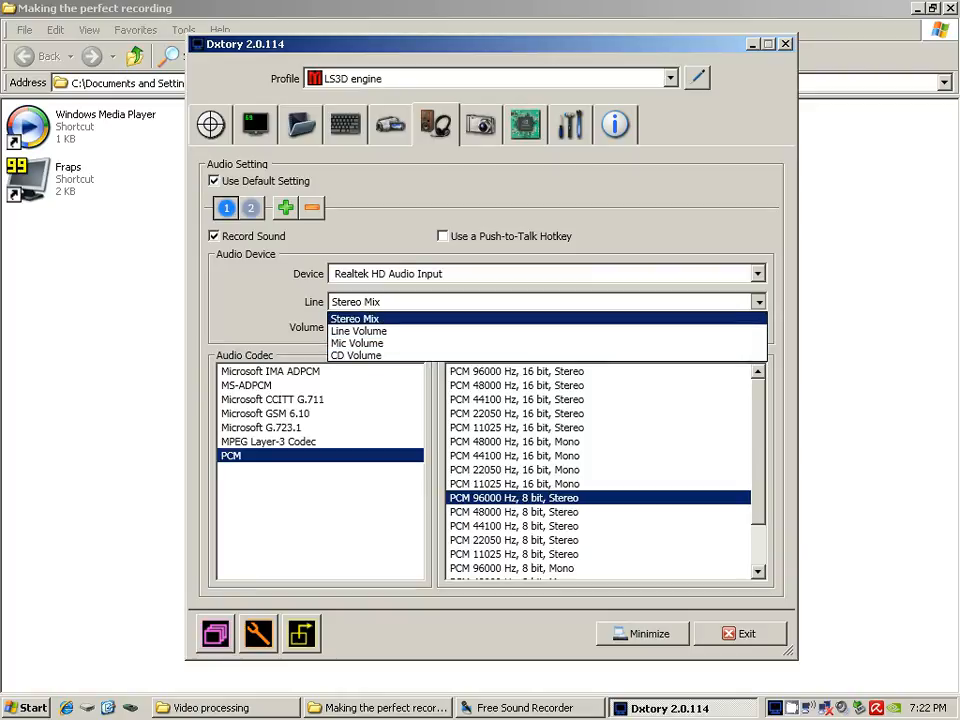
key(Return)
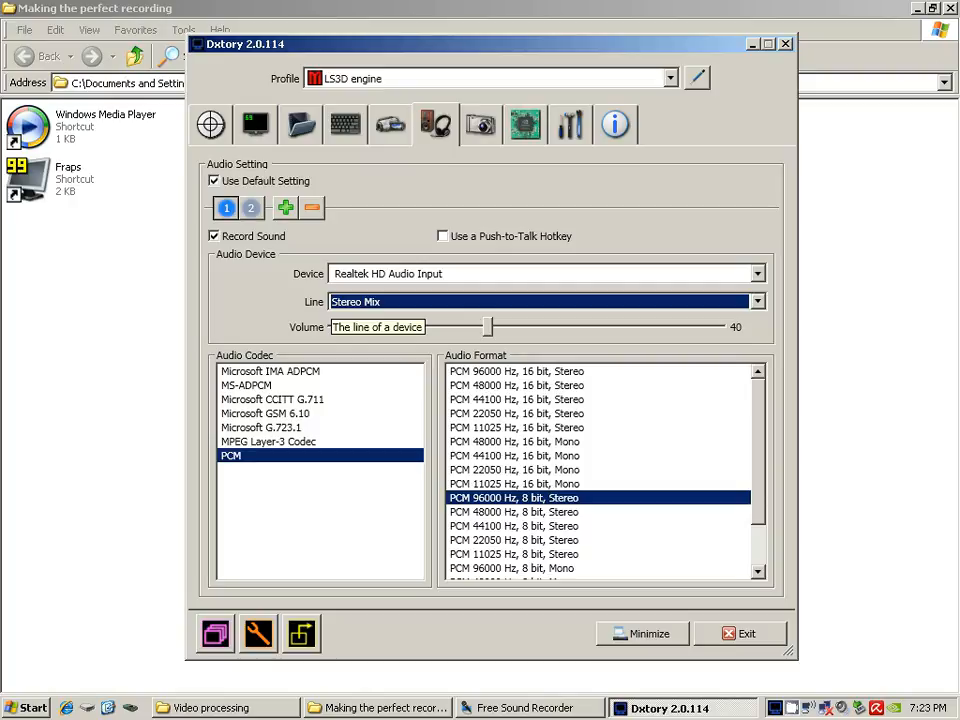
click(251, 208)
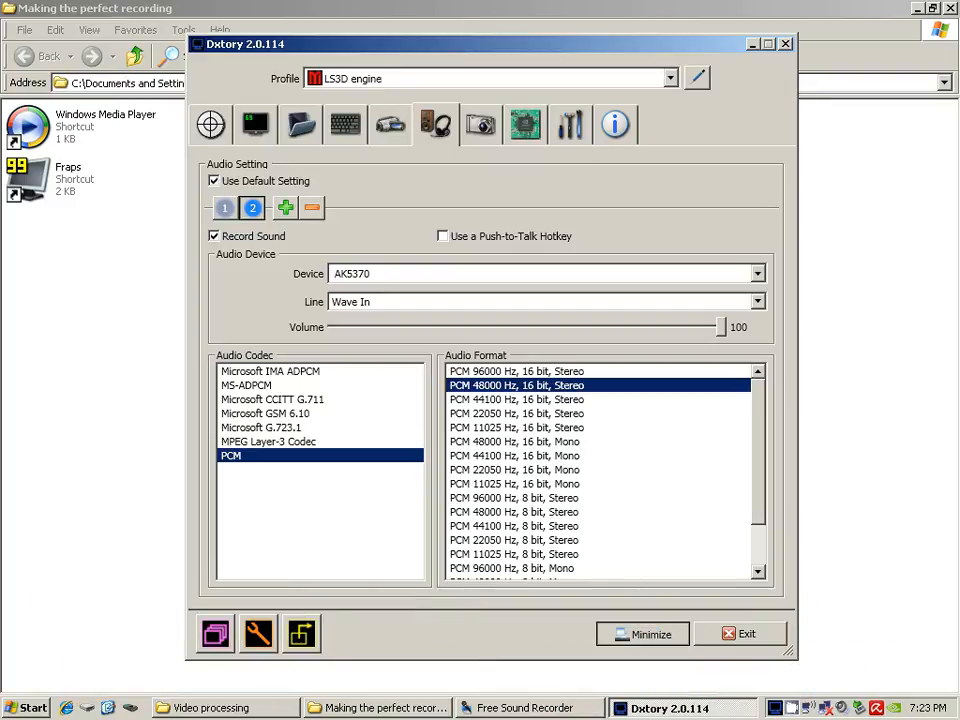
click(643, 634)
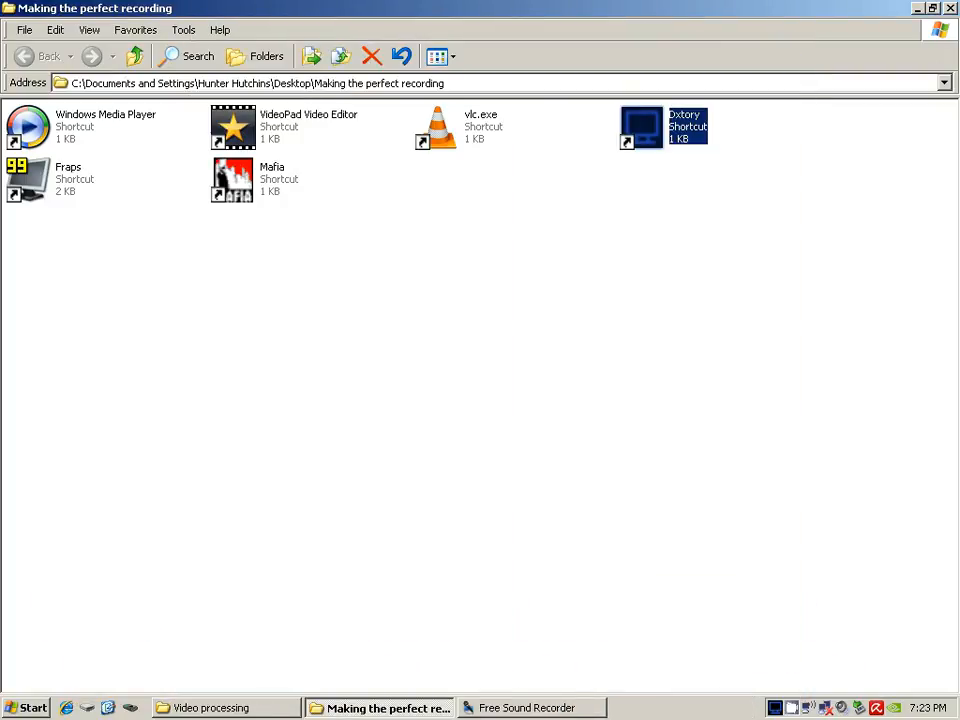
Step: Launch Mafia from its shortcut, skip the intro and enter the game with the existing player profile
click(234, 181)
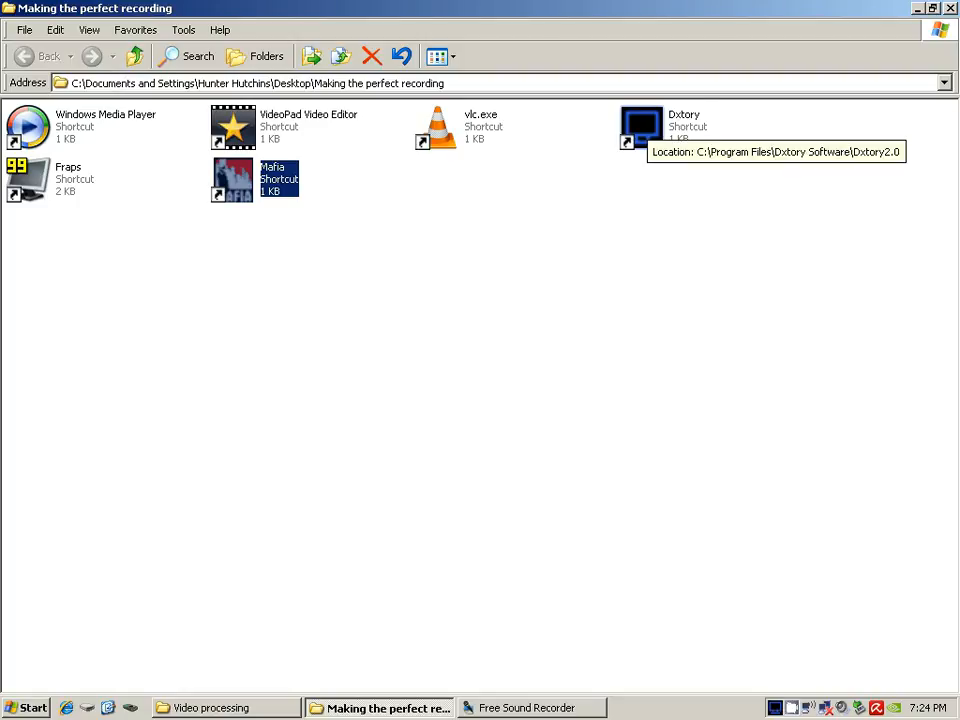
click(641, 126)
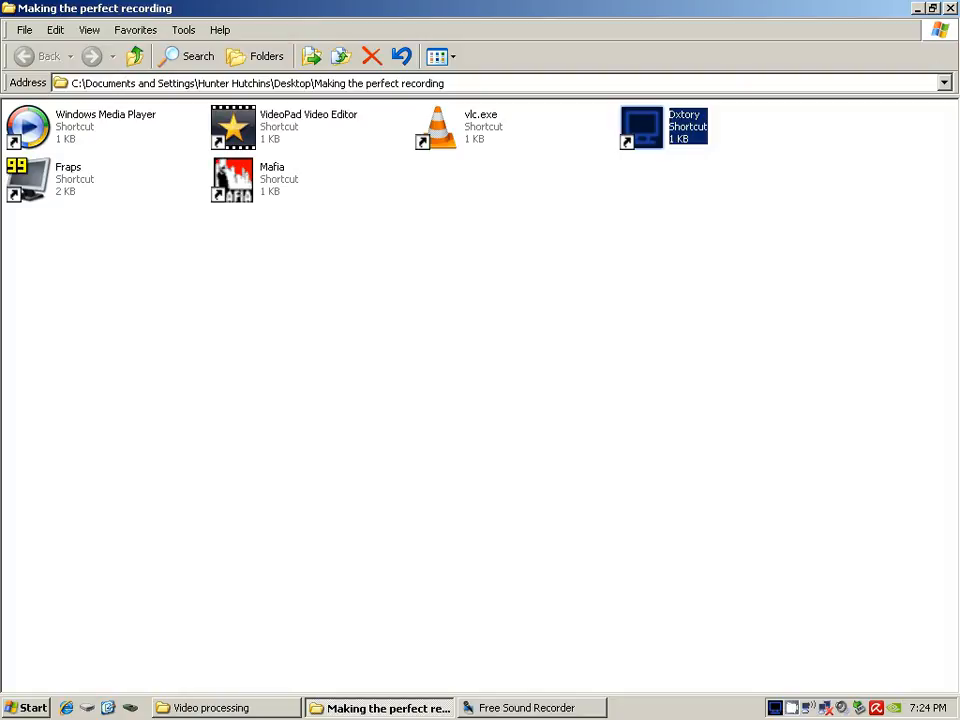
double_click(233, 180)
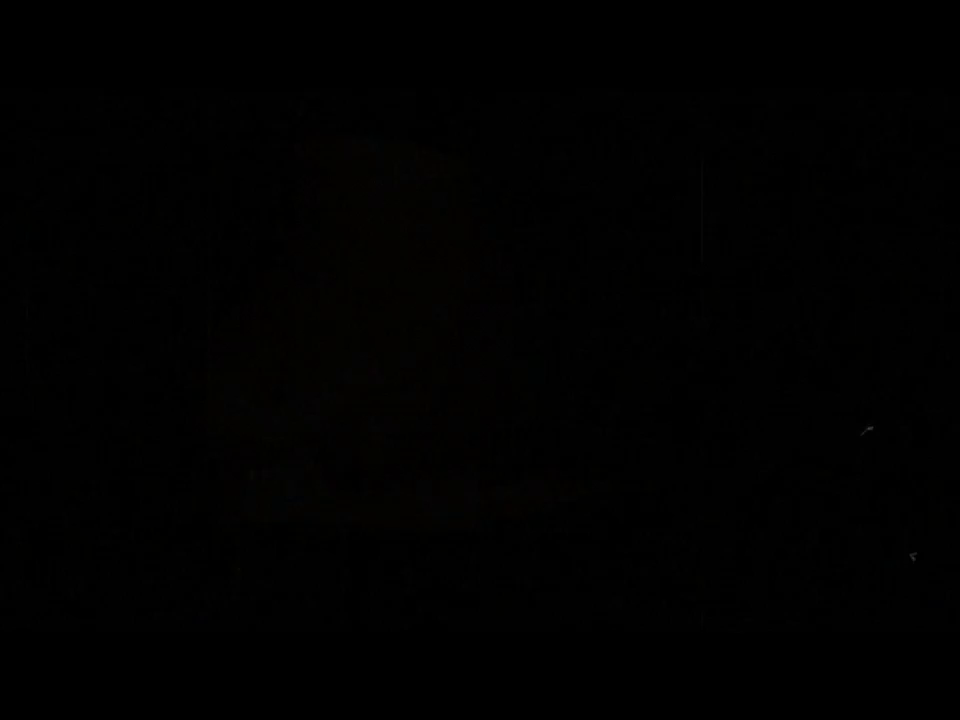
key(Escape)
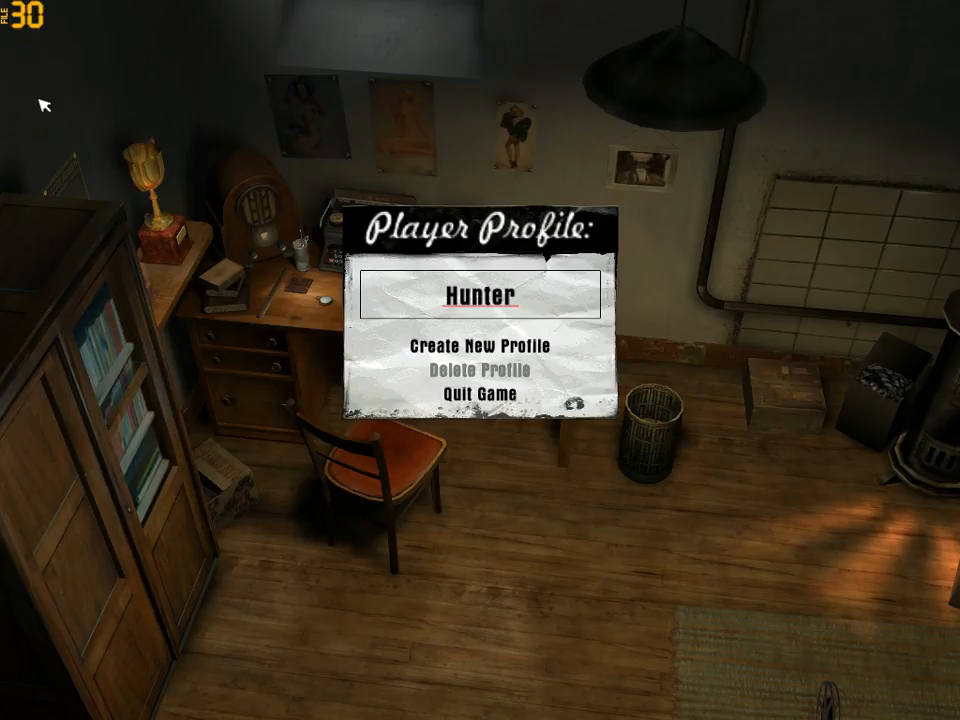
key(Return)
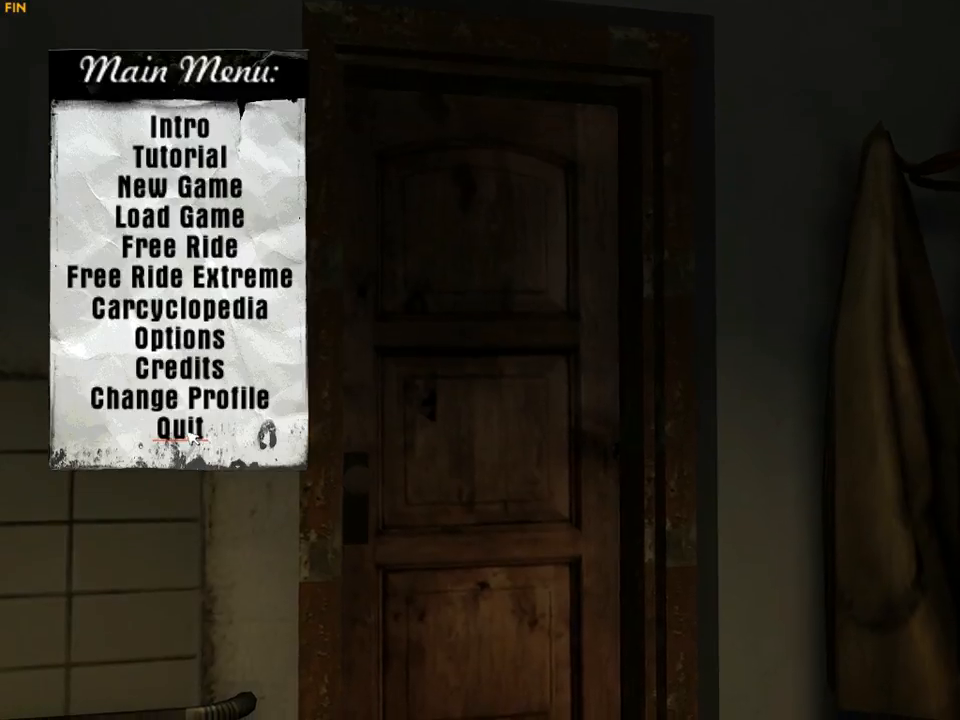
Step: Quit Mafia, confirm the exit and clear the shortcut selection in the folder
click(189, 433)
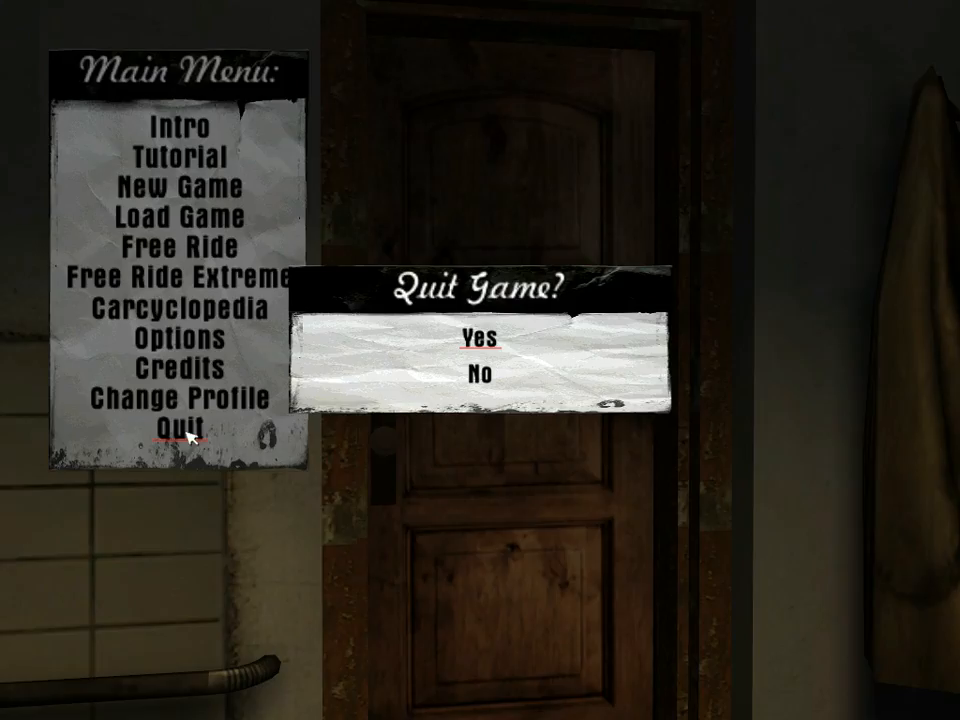
click(479, 338)
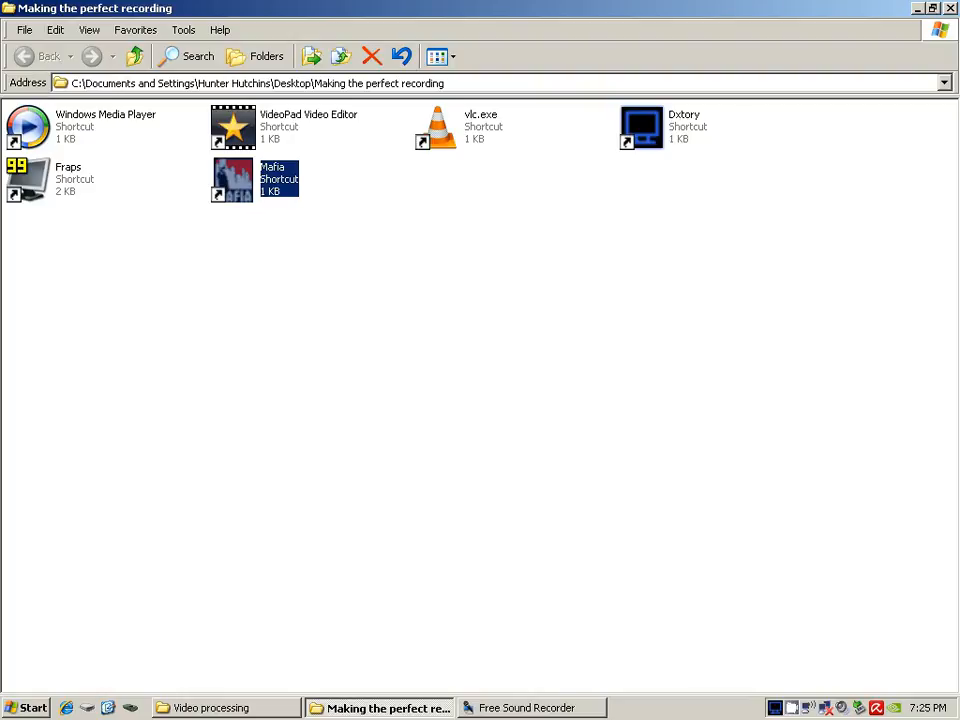
click(478, 370)
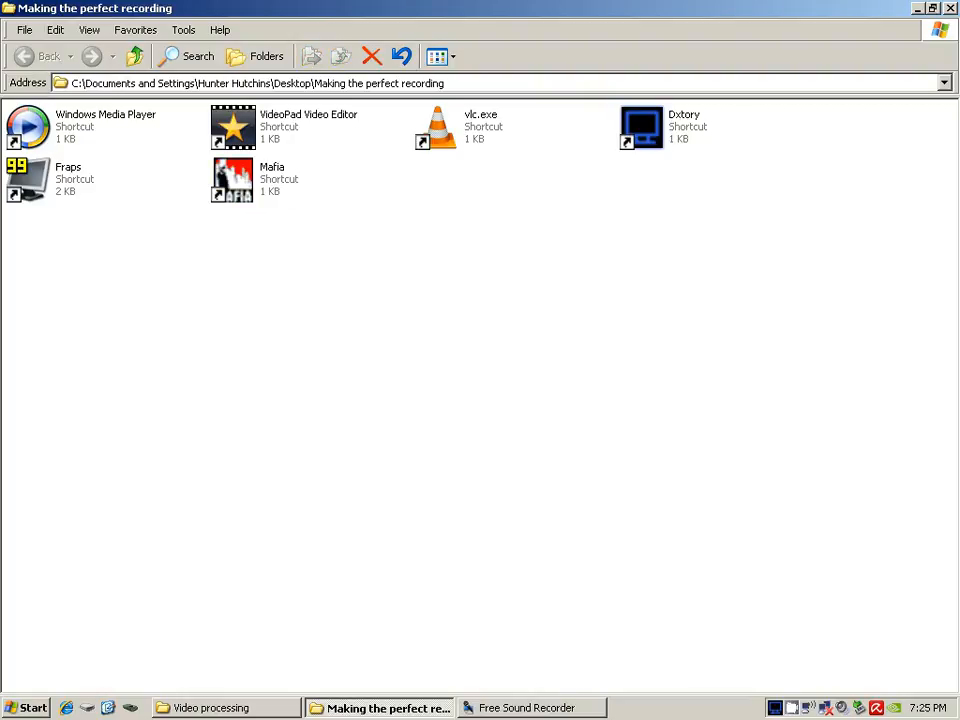
Step: In the Video processing folder, open and close ~temp-20130701_1916_33.txt and ~temp-20130701_1916_33.avi to check their contents
click(240, 708)
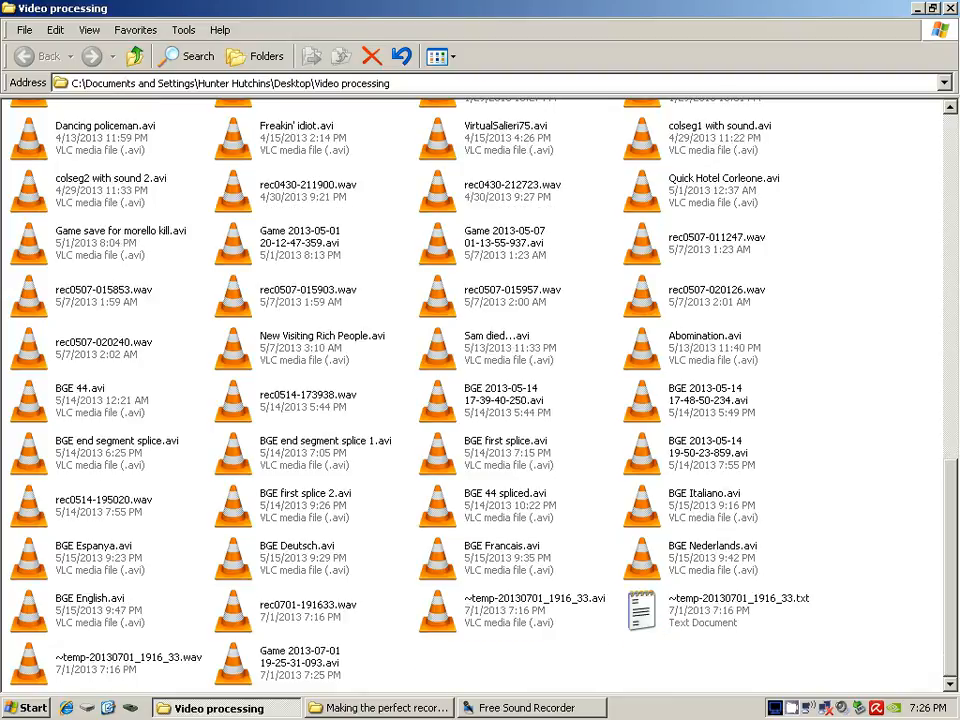
double_click(739, 604)
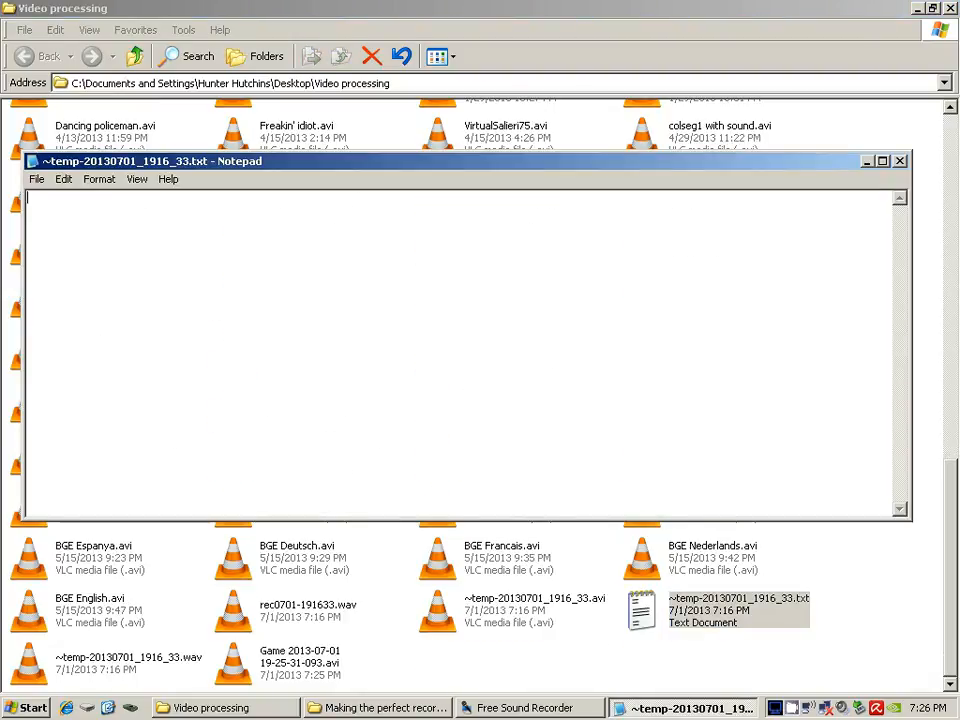
key(alt+F4)
key(Left)
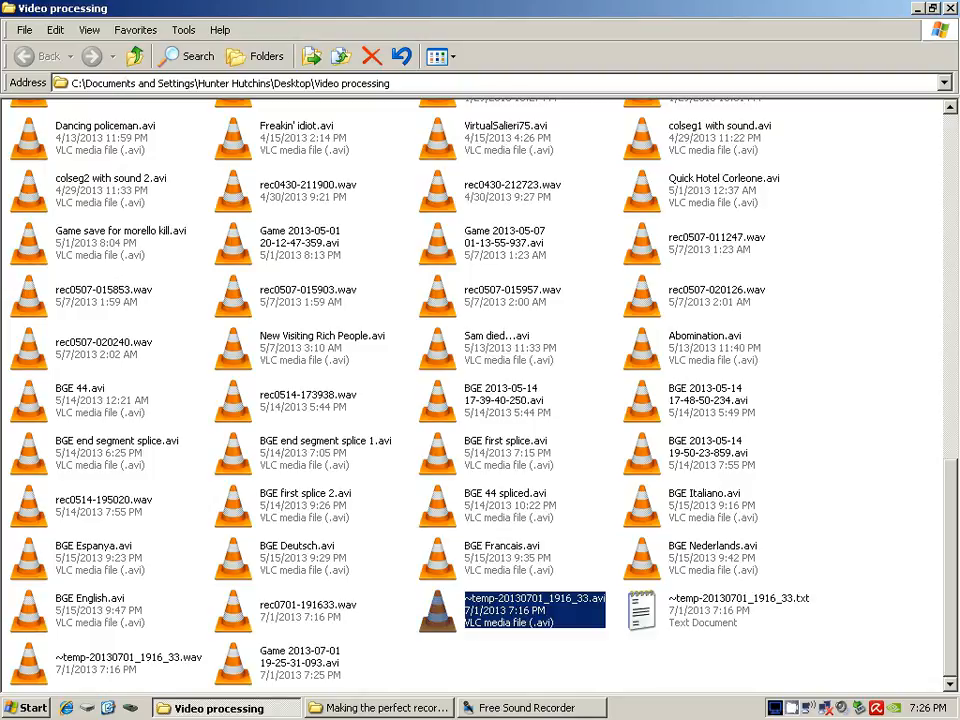
key(Return)
key(alt+F4)
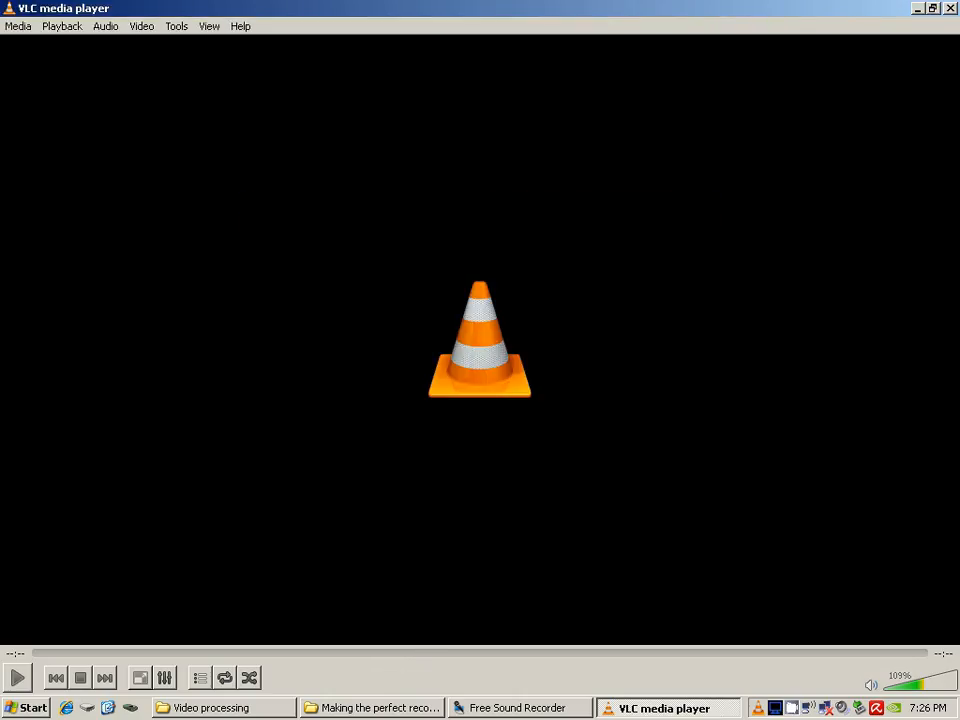
Step: Close VLC and try to delete ~temp-20130701_1916_33.avi and ~temp-20130701_1916_33.txt from the Video processing folder
key(alt+F4)
key(shift+Right)
key(Delete)
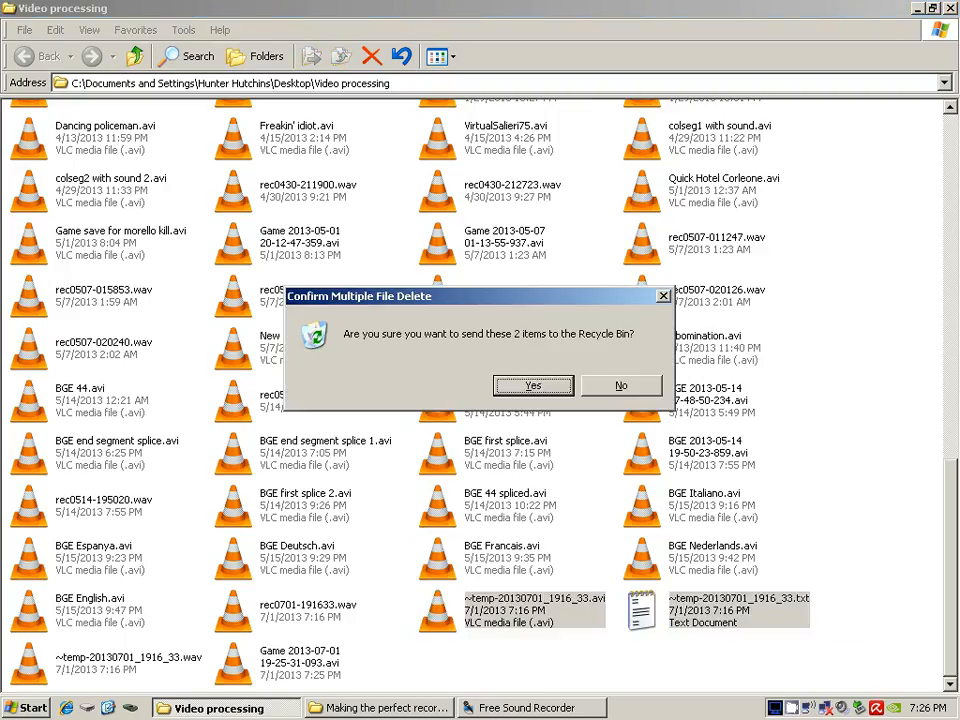
key(Escape)
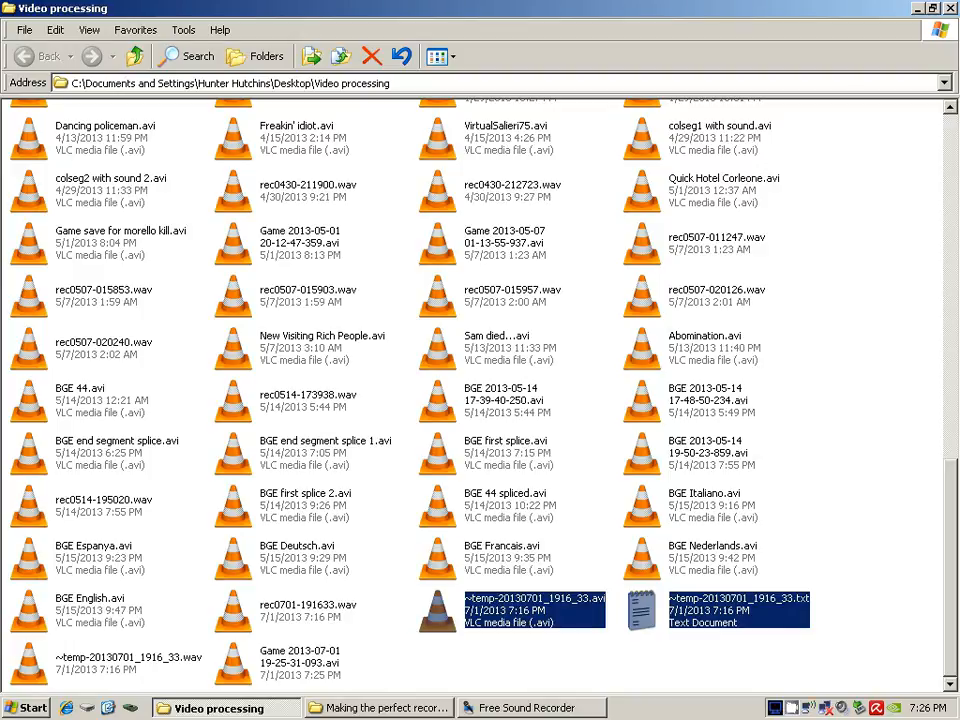
click(700, 662)
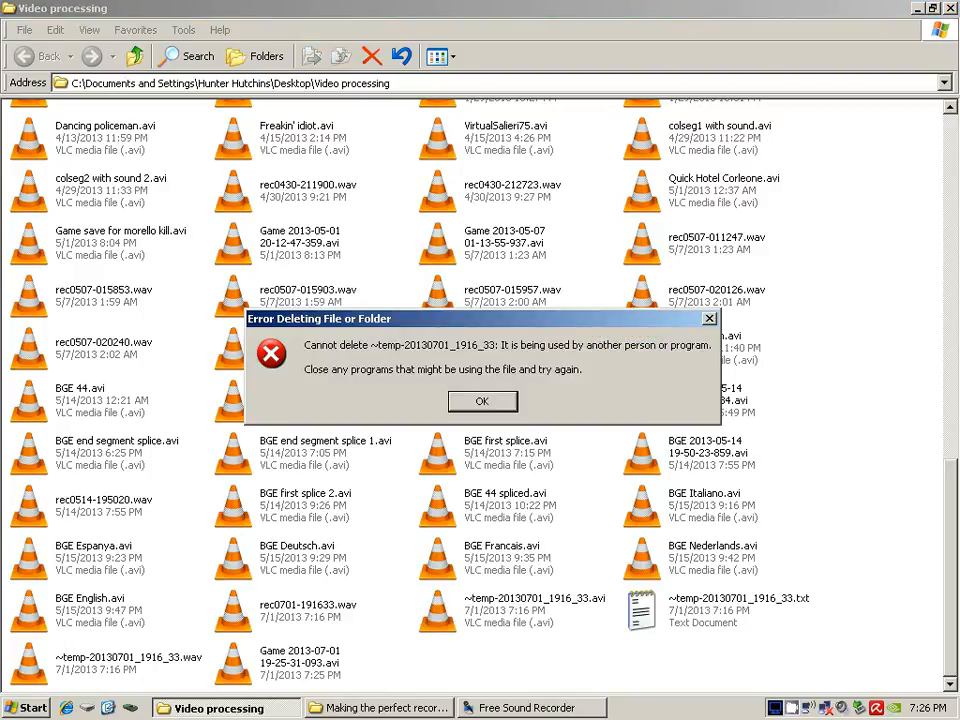
key(Return)
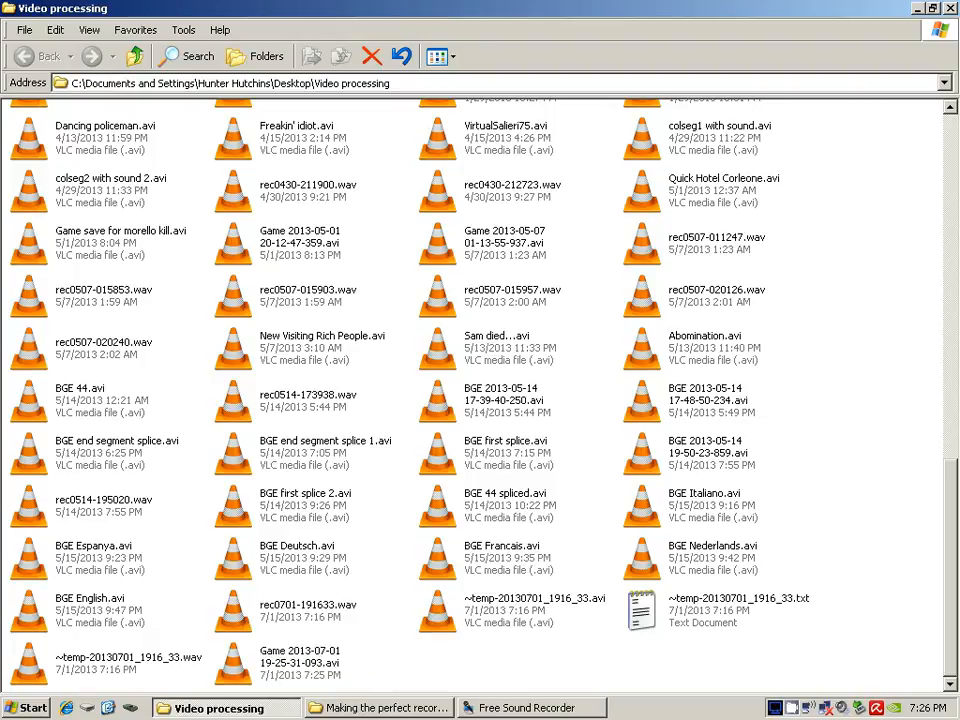
click(233, 660)
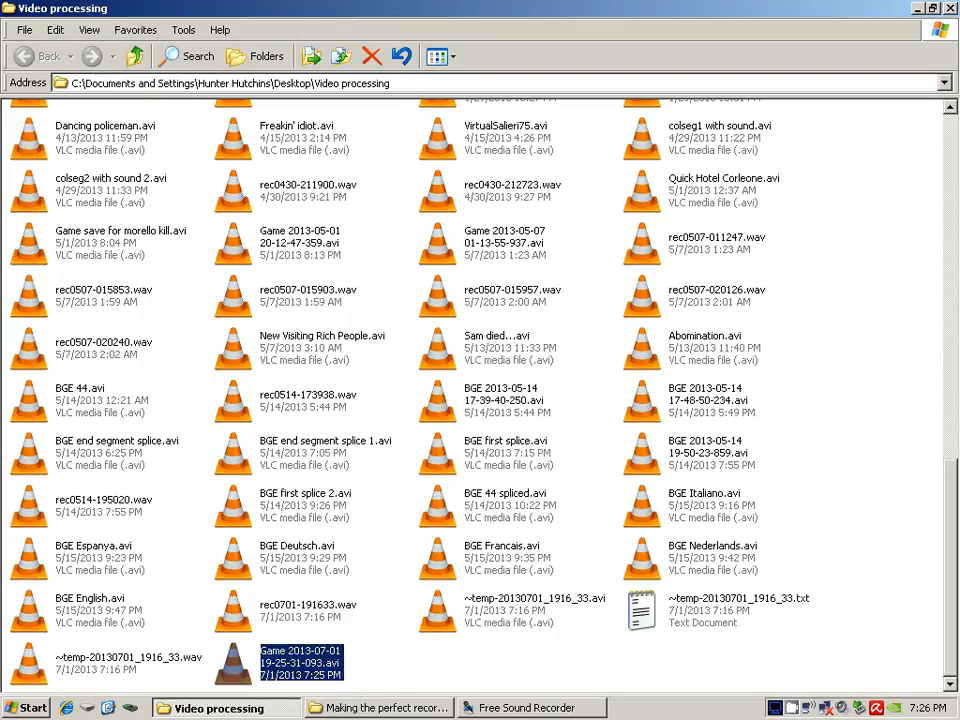
double_click(300, 662)
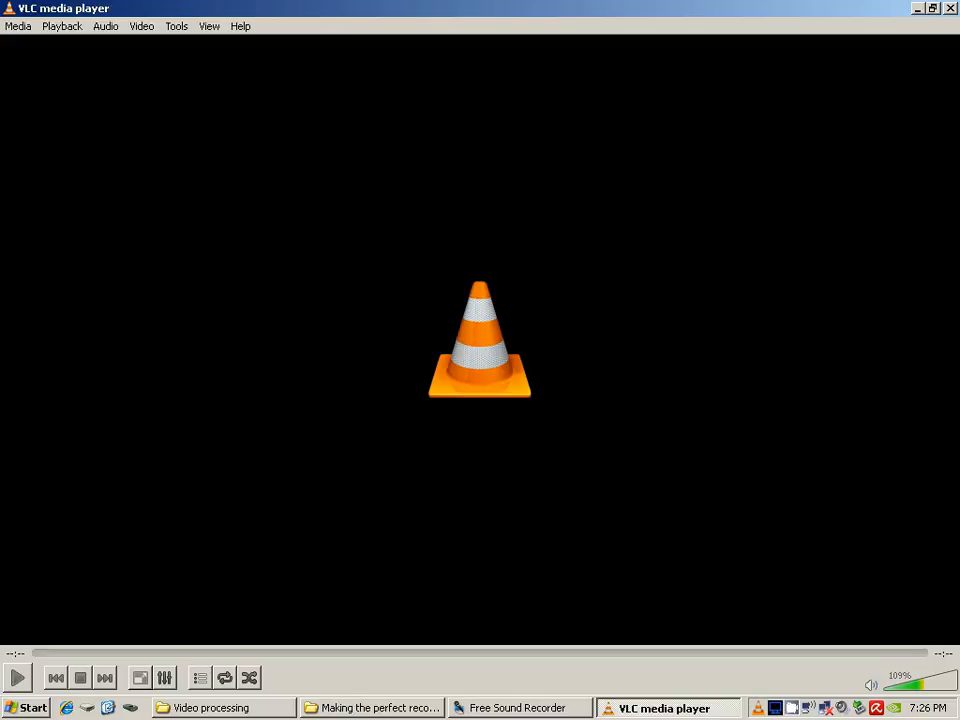
key(ctrl+q)
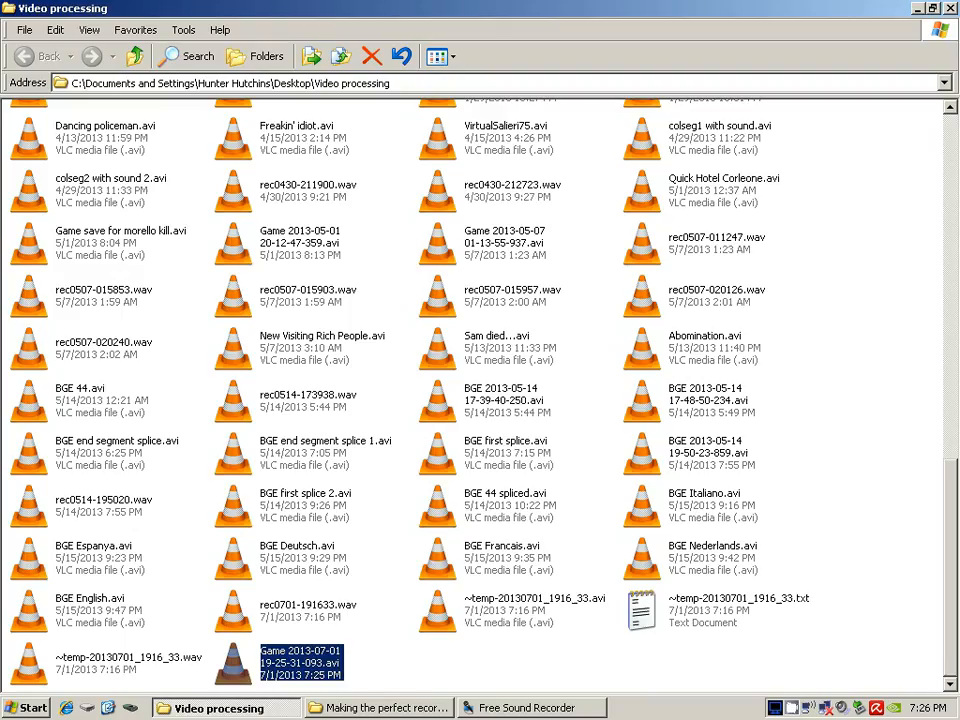
key(alt+Tab)
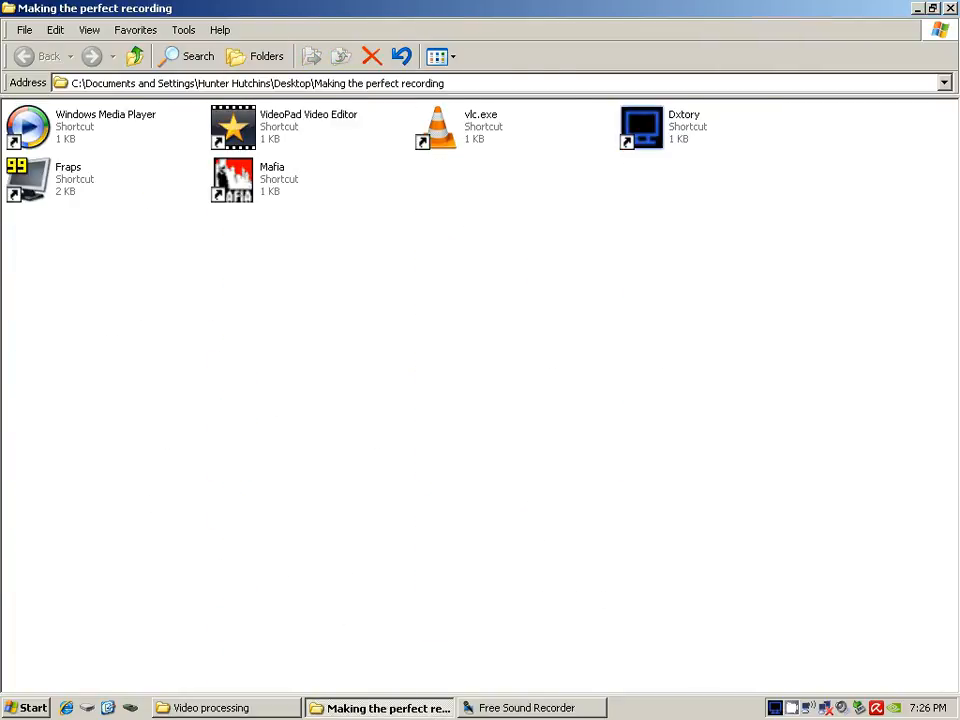
click(104, 132)
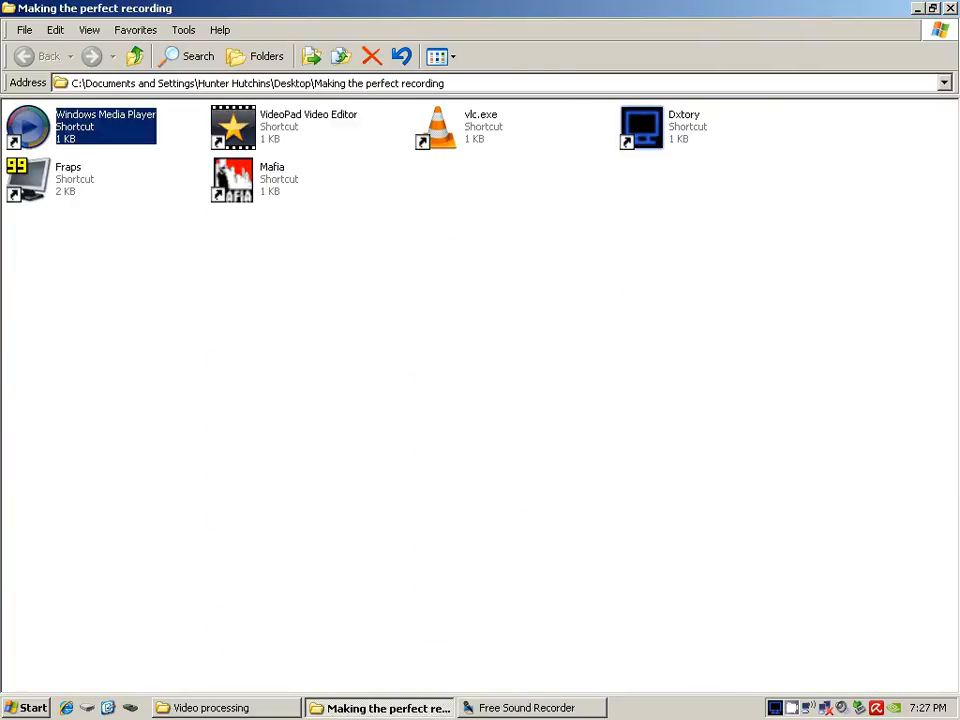
key(alt+Tab)
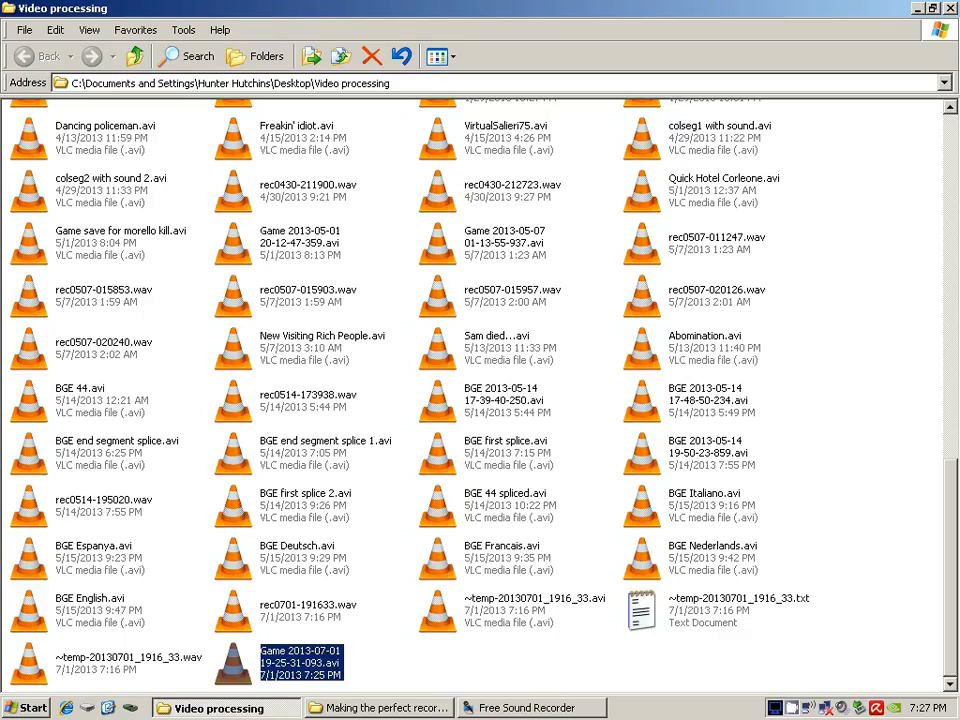
right_click(245, 661)
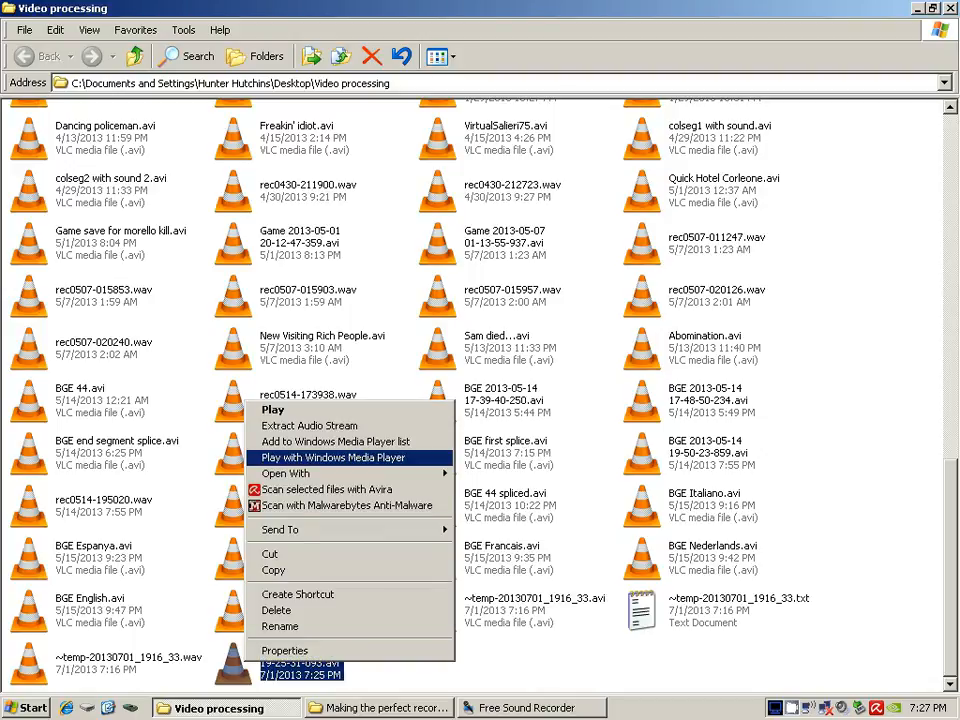
mouse_move(340, 474)
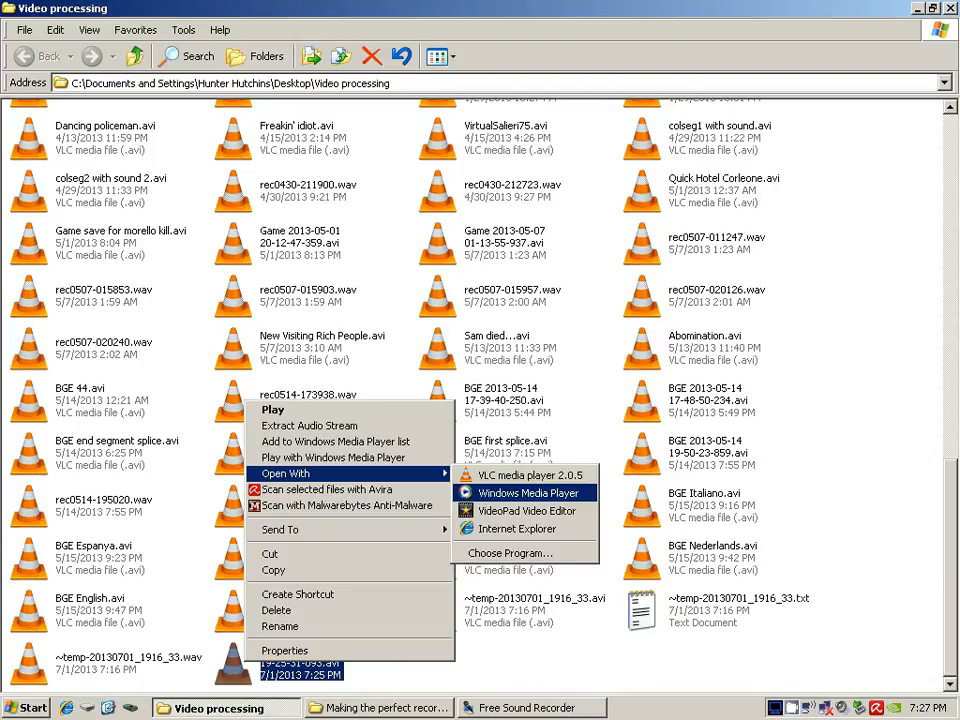
click(527, 492)
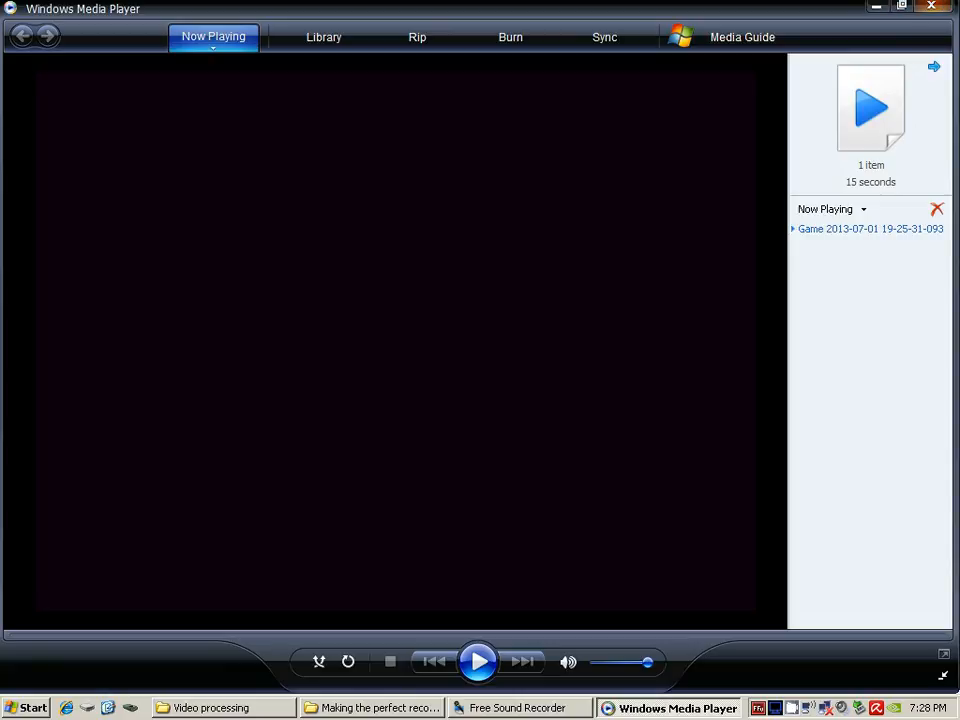
click(931, 6)
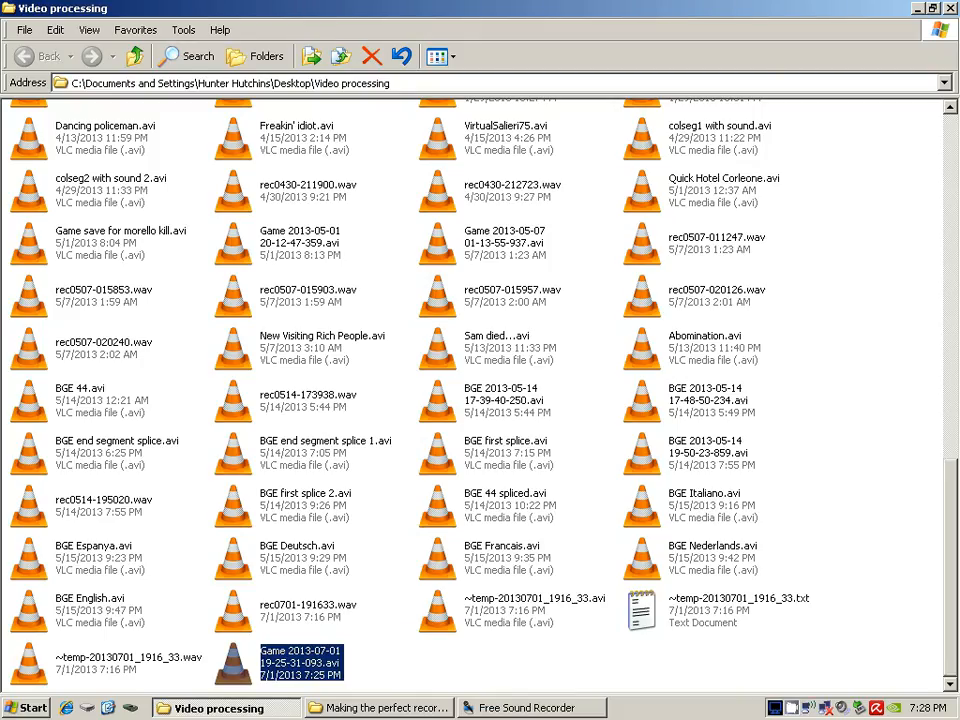
key(Return)
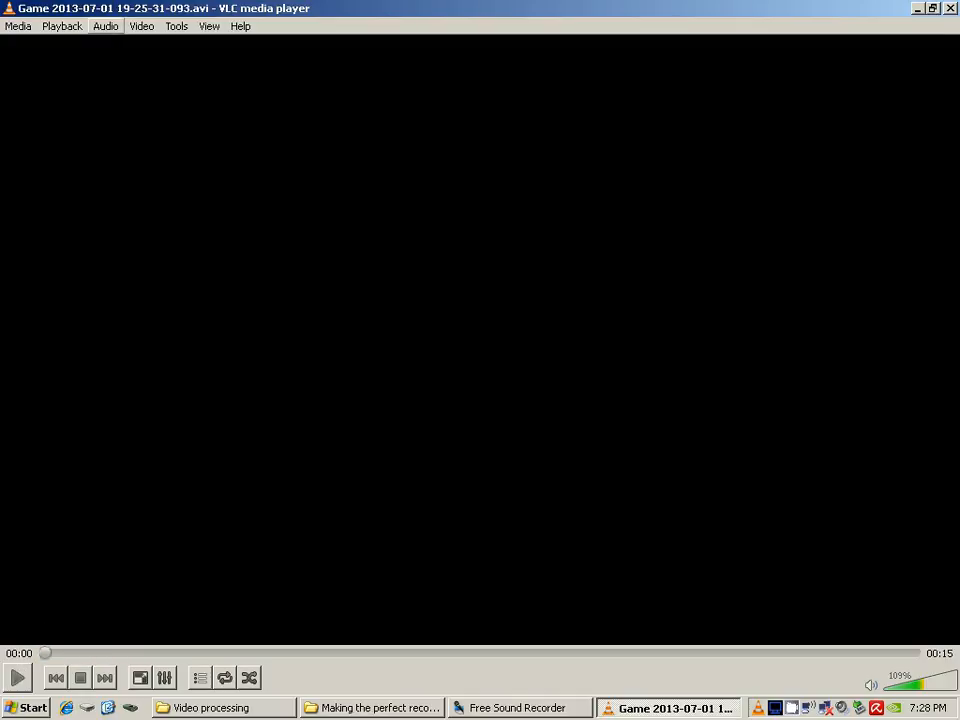
click(105, 26)
mouse_move(142, 26)
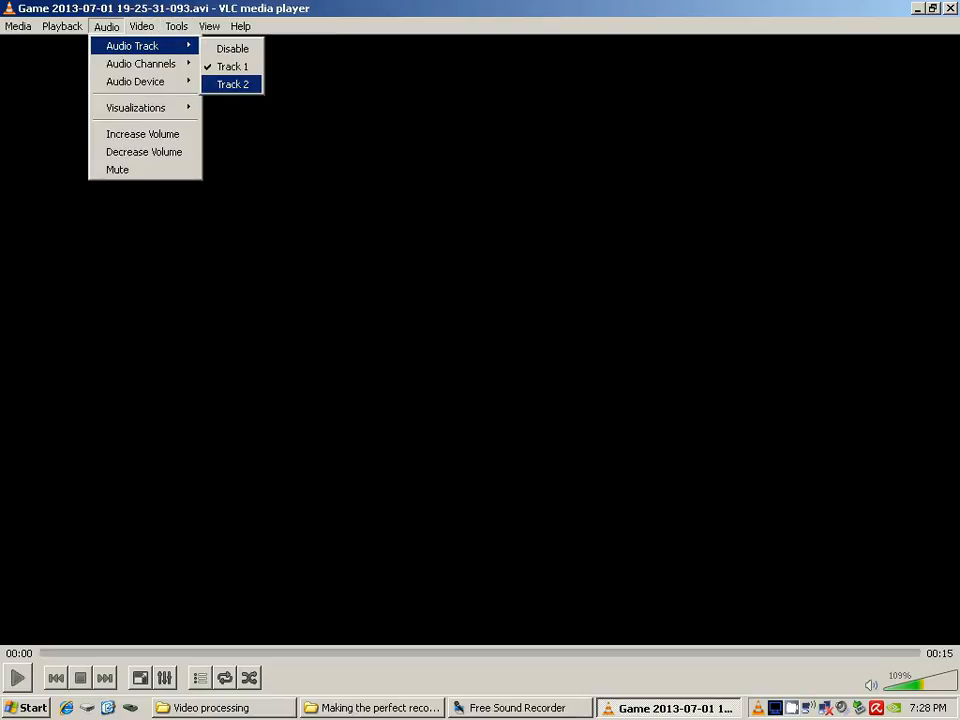
click(233, 84)
key(space)
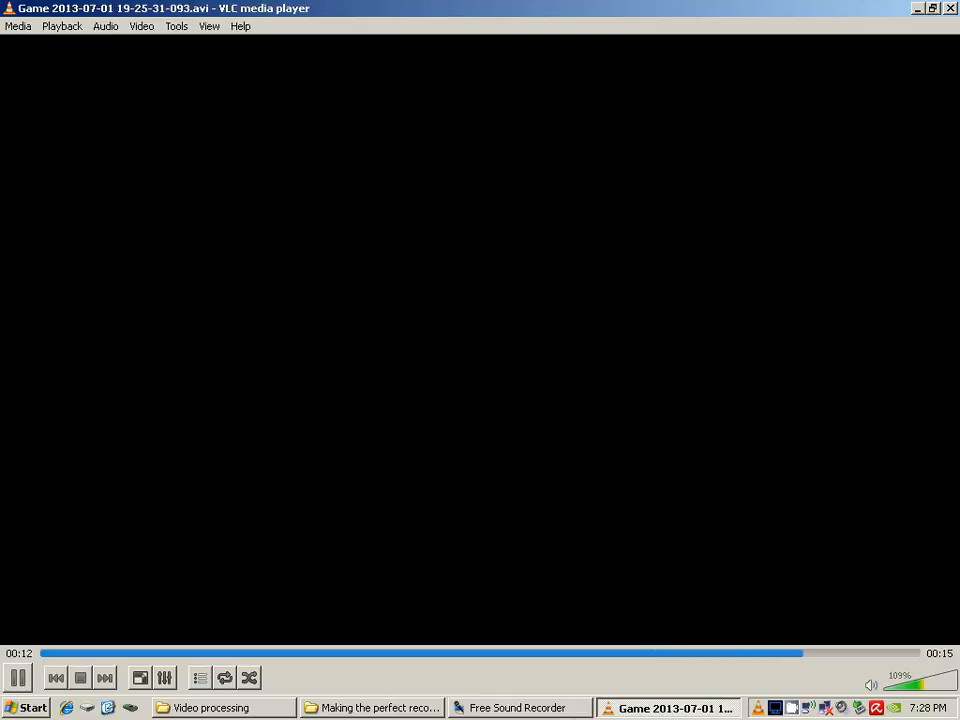
click(949, 8)
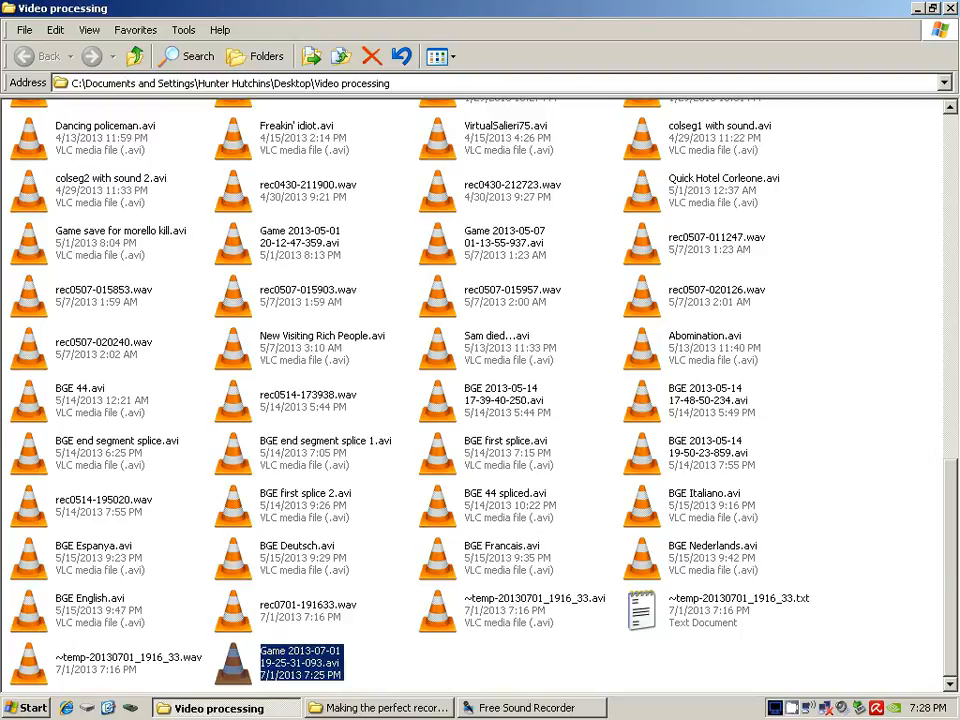
Step: Launch VideoPad Video Editor from its shortcut in the Making the perfect recording folder
key(alt+Tab)
click(234, 128)
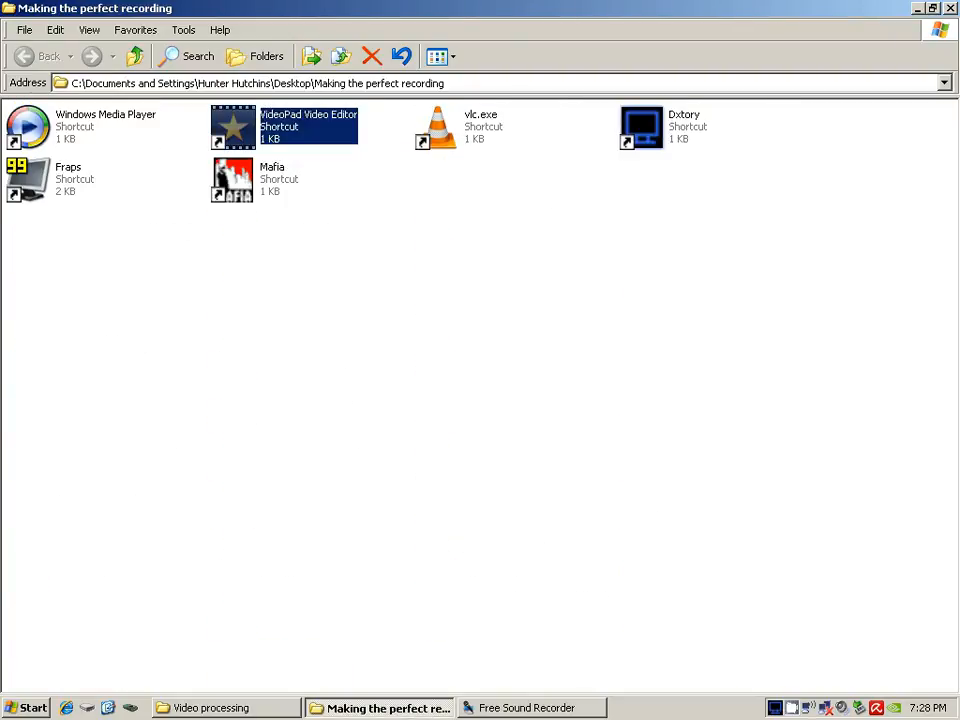
key(Return)
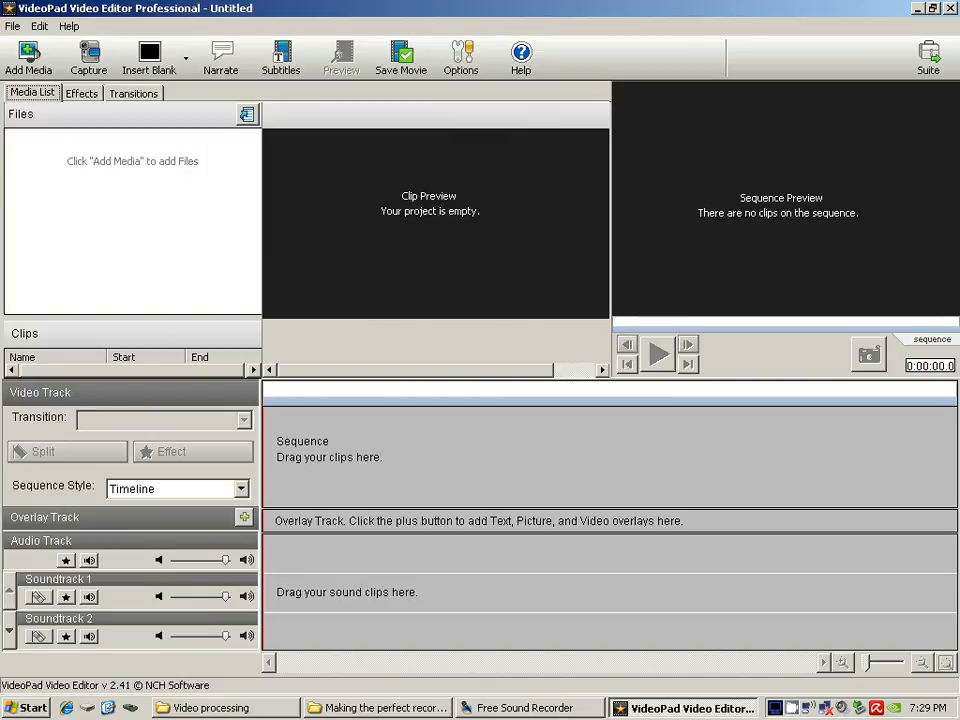
click(378, 708)
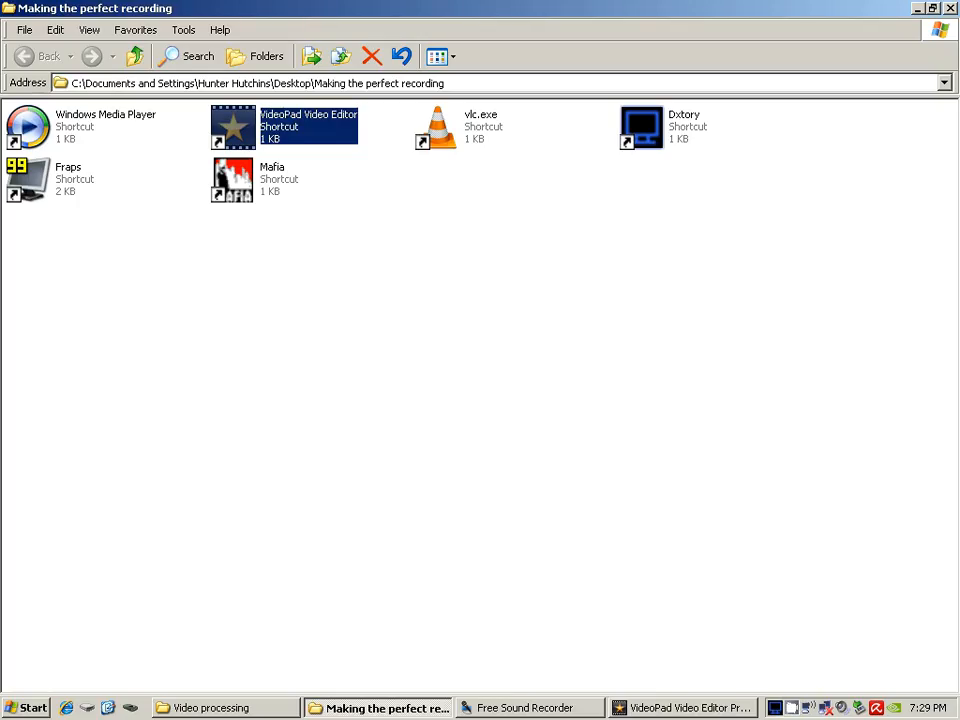
click(224, 708)
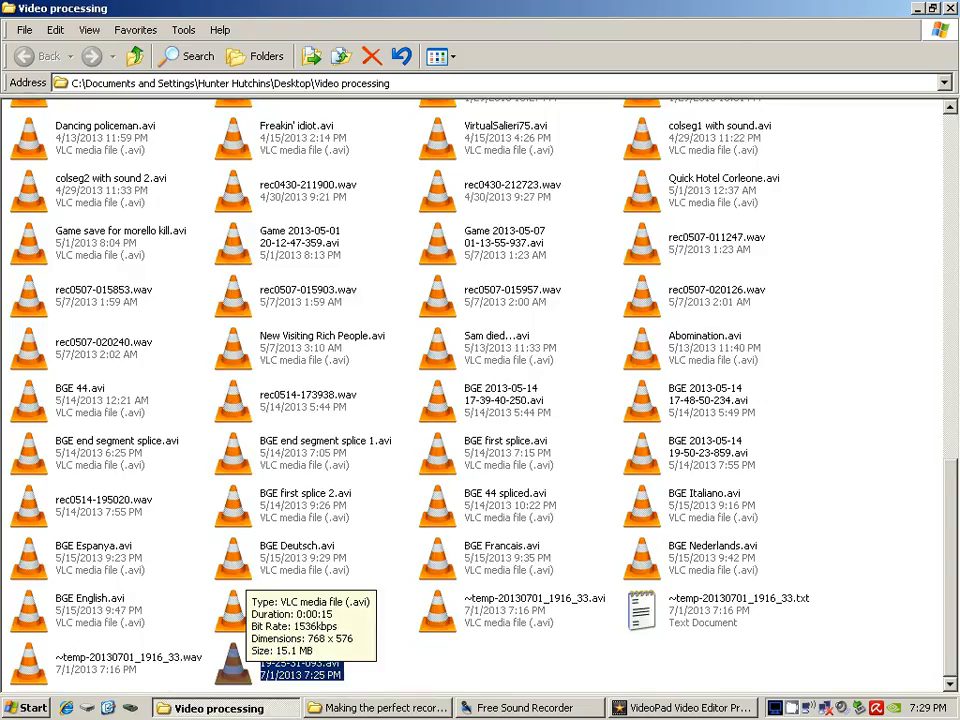
drag(240, 660, 540, 520)
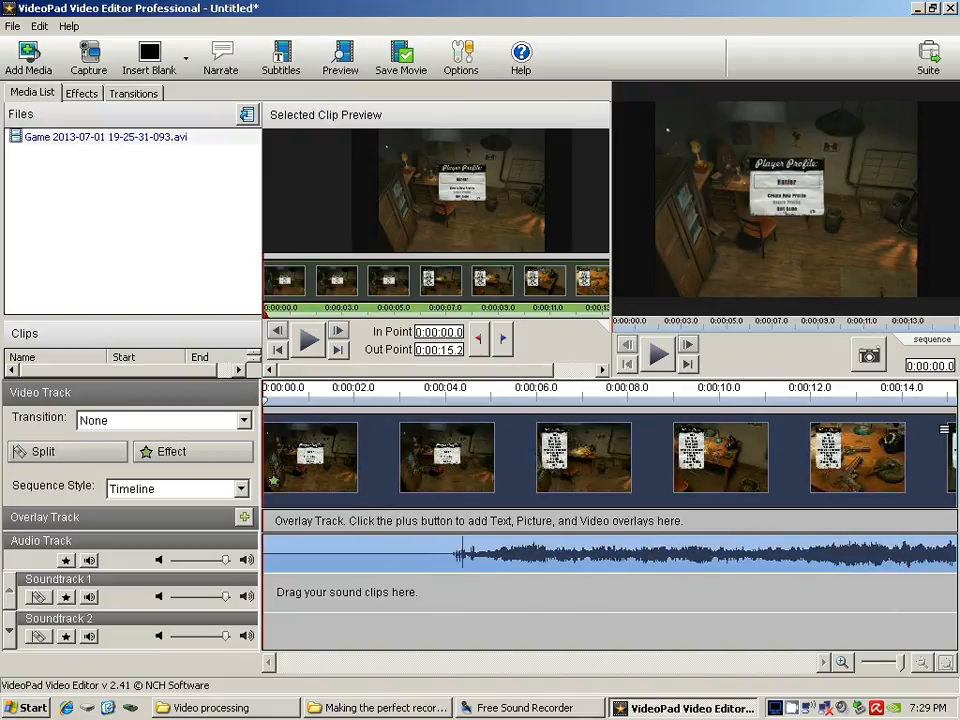
key(space)
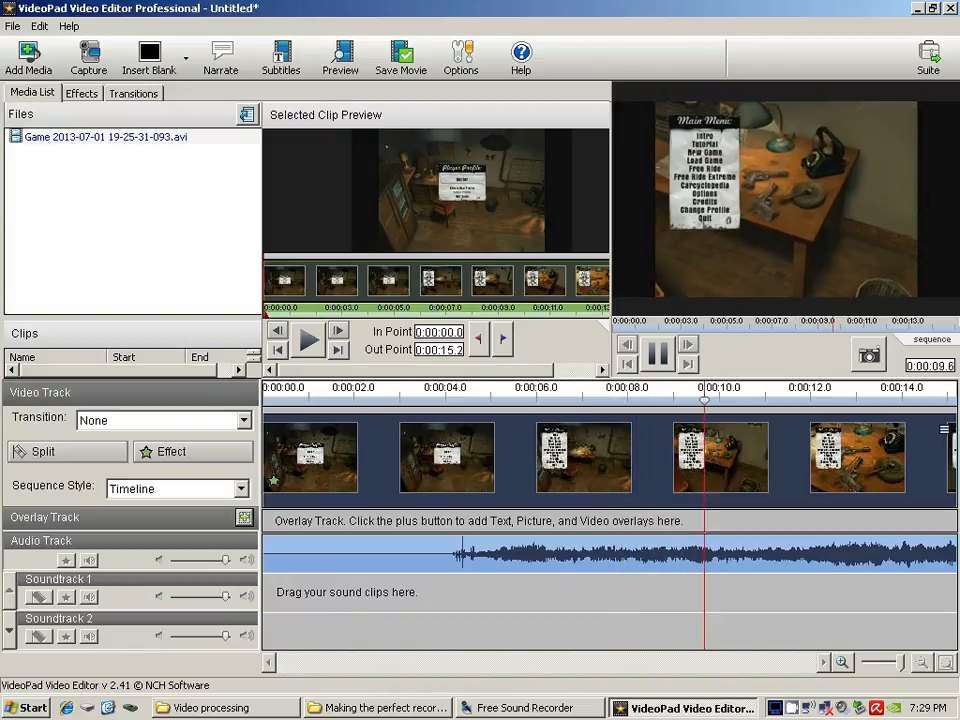
key(space)
key(Home)
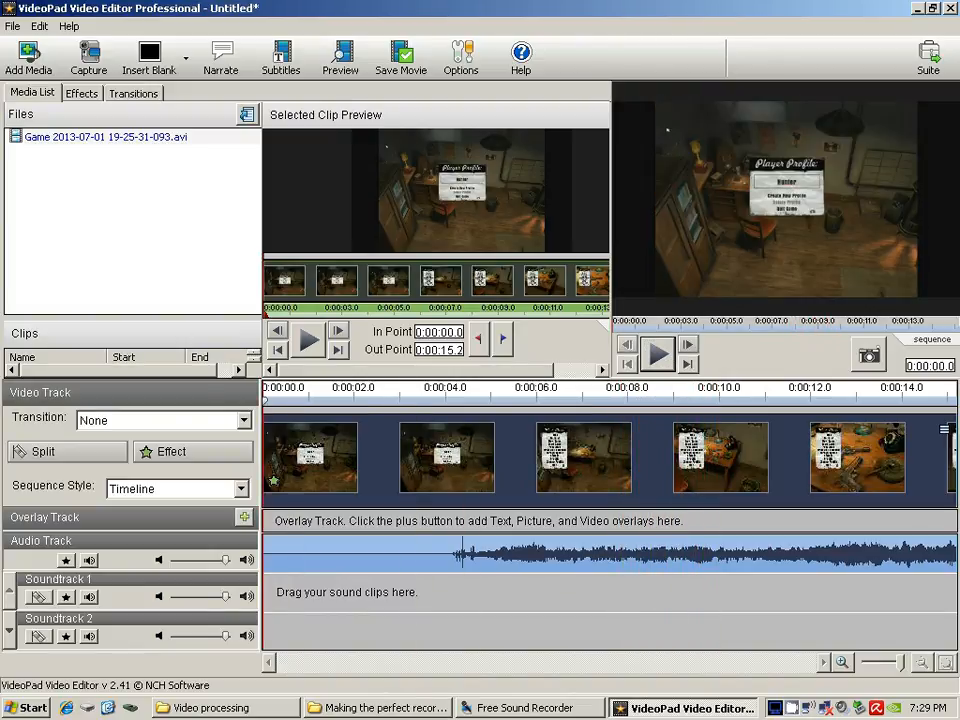
key(alt+Tab)
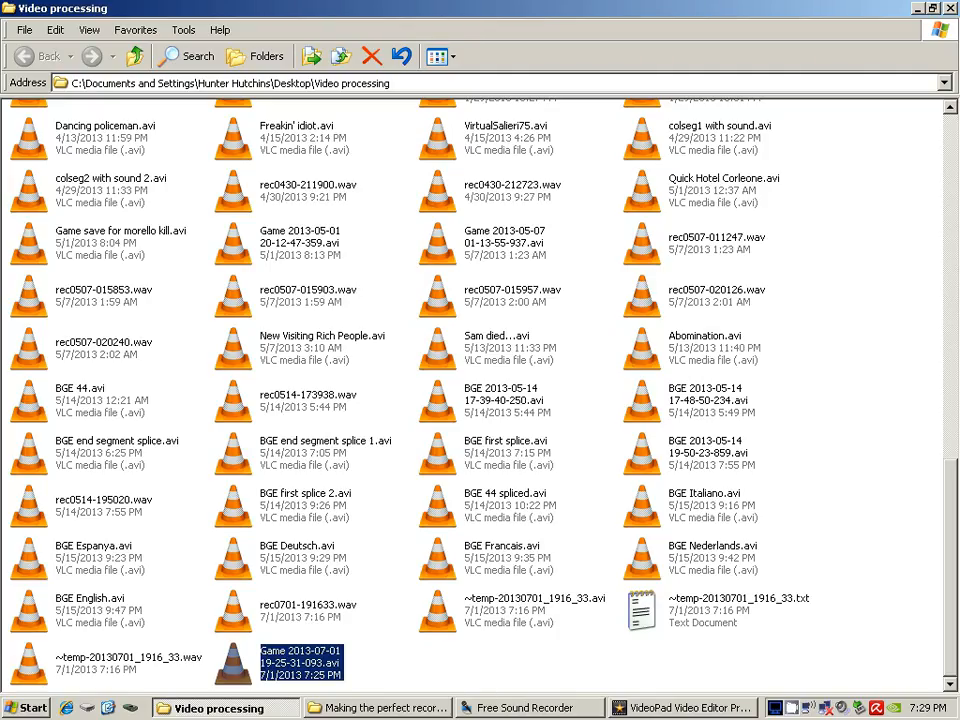
right_click(247, 660)
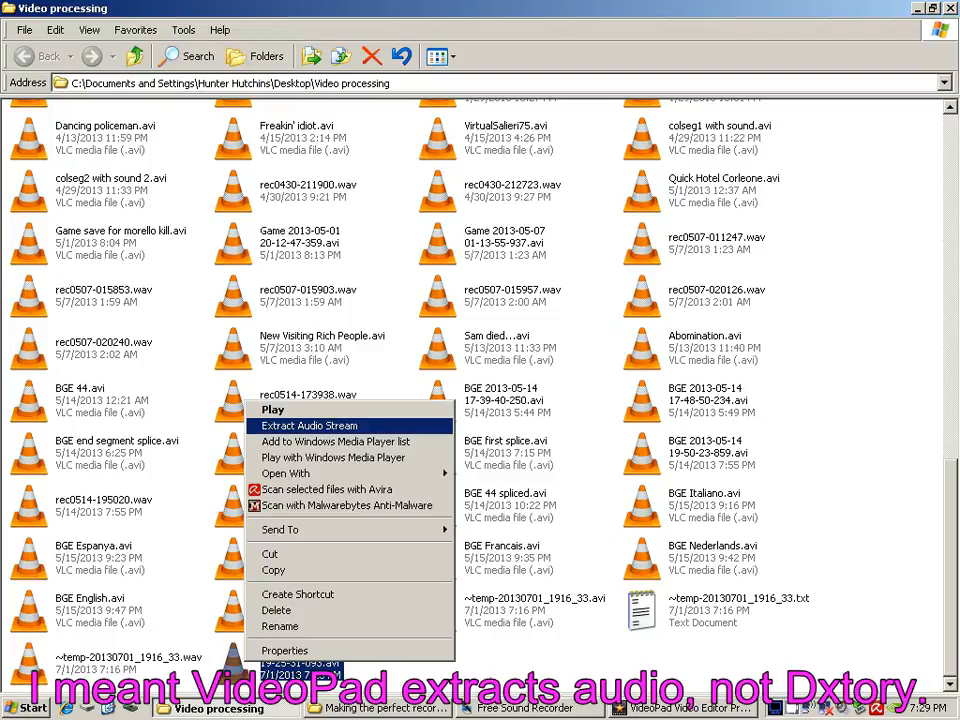
click(310, 425)
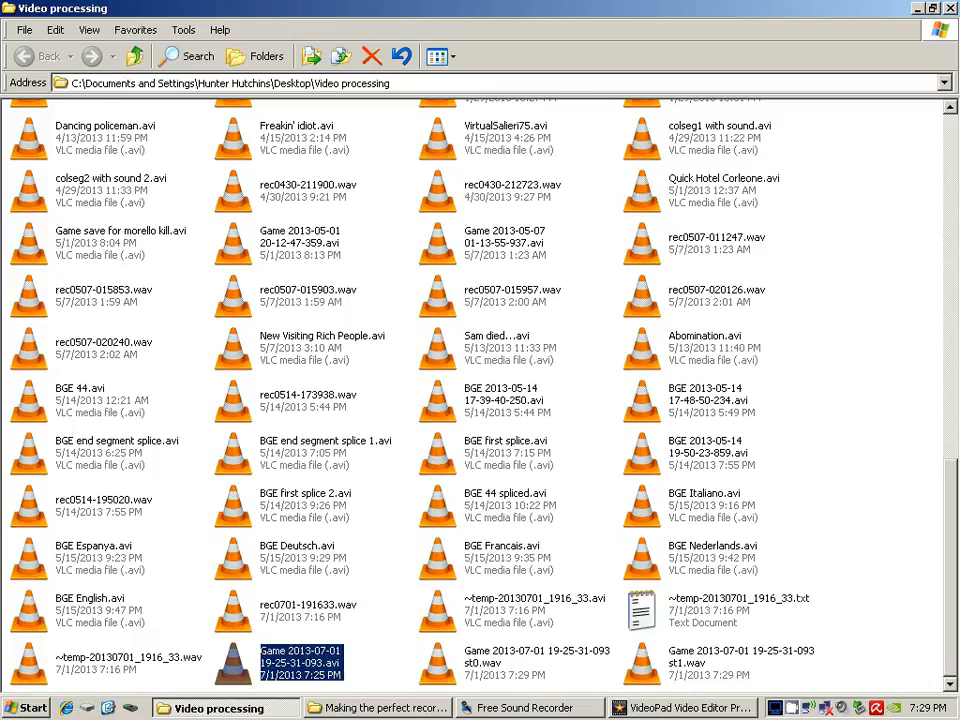
click(500, 662)
click(712, 662)
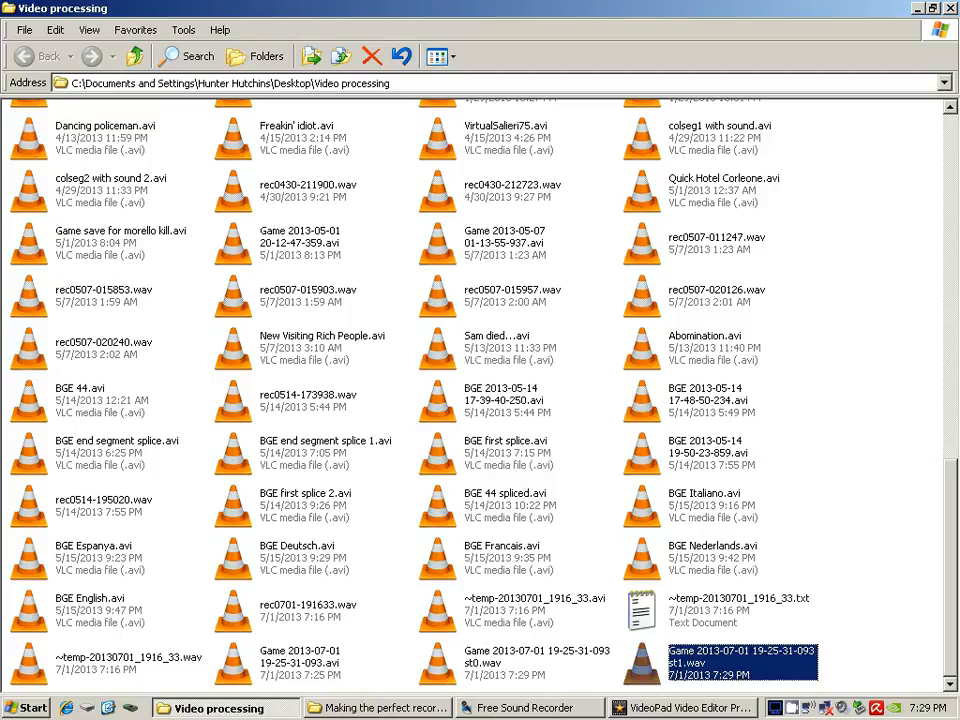
click(536, 662)
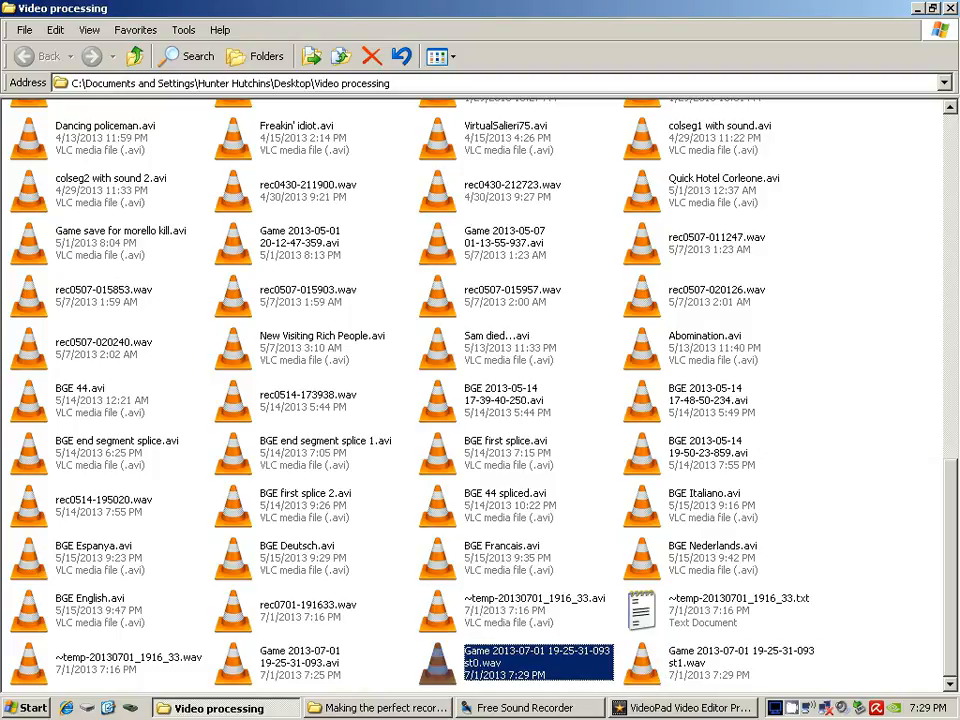
click(250, 664)
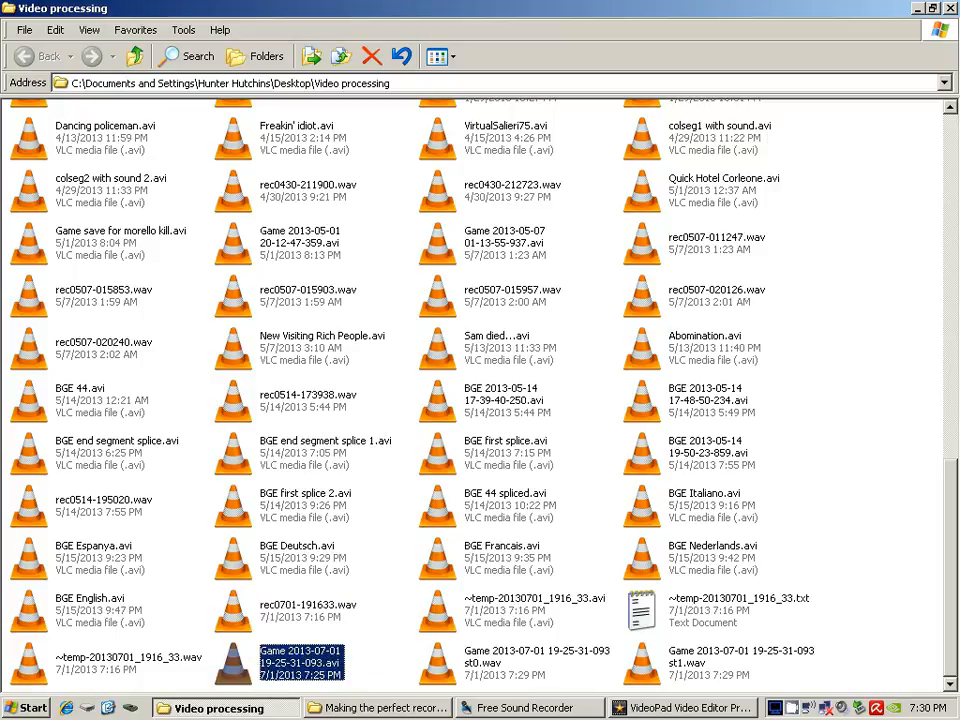
drag(700, 663, 621, 615)
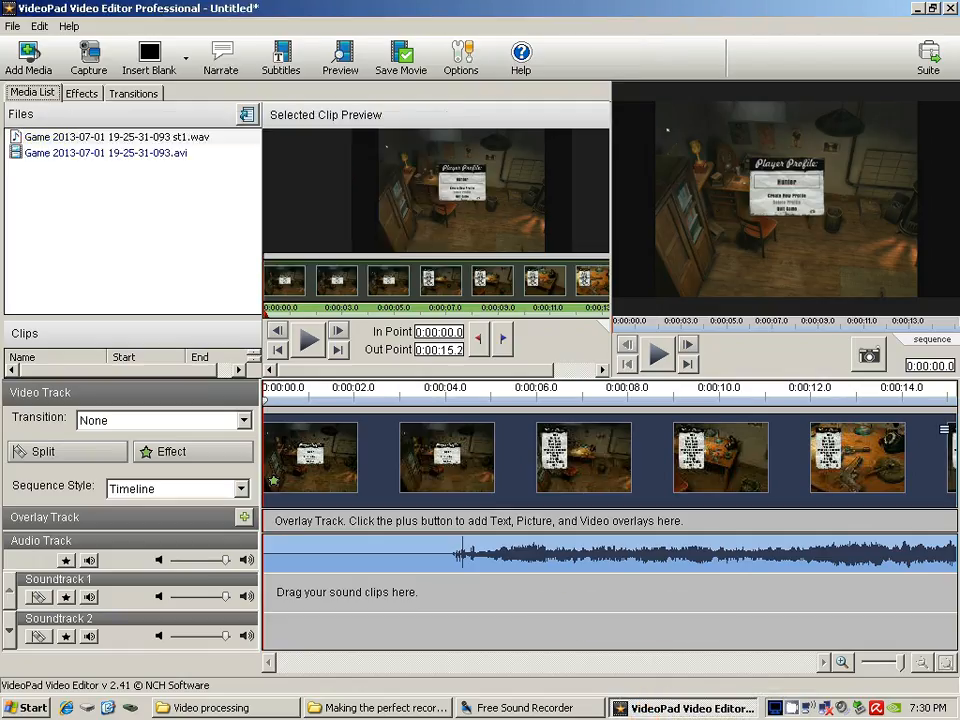
drag(106, 153, 340, 590)
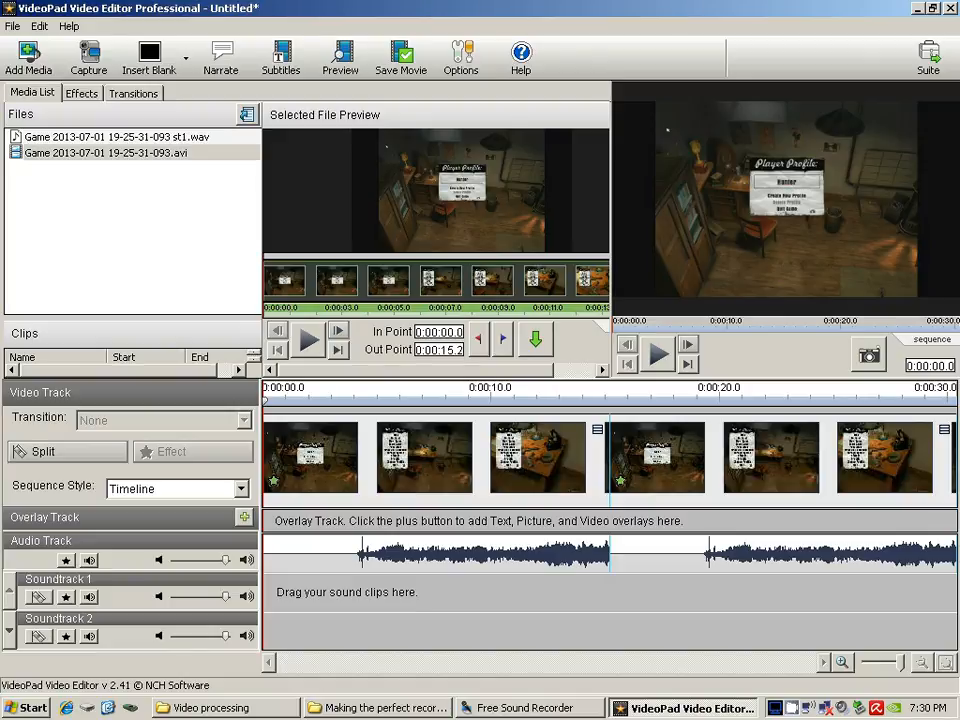
drag(106, 136, 365, 595)
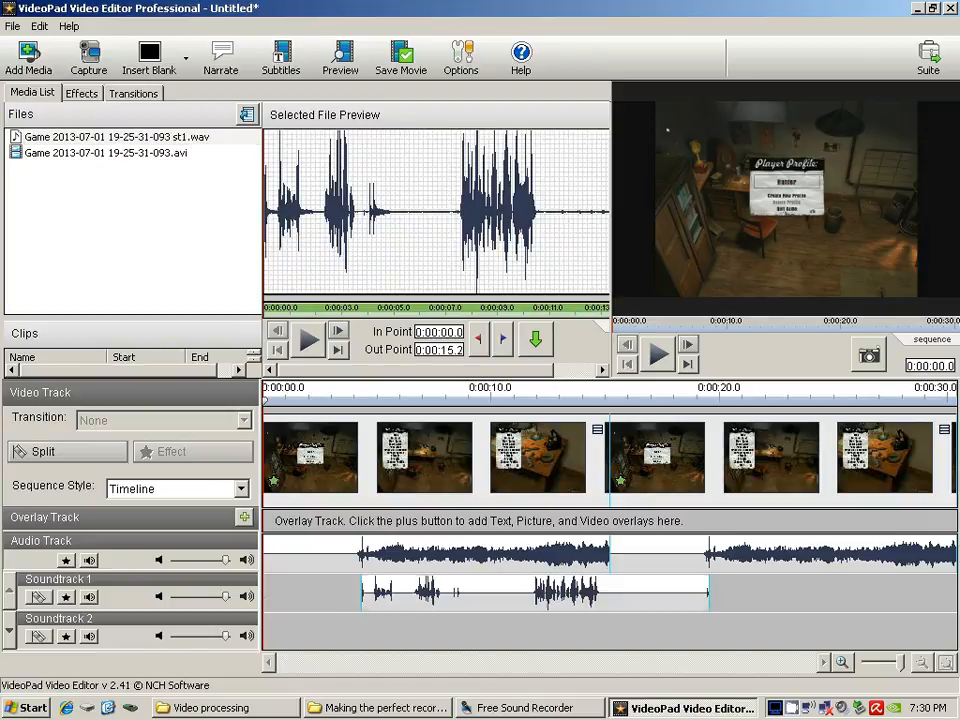
Step: Shift the Soundtrack 1 clip to start at about 6 seconds and delete the duplicate gameplay clip from the video track
drag(450, 593, 496, 593)
click(470, 553)
key(Delete)
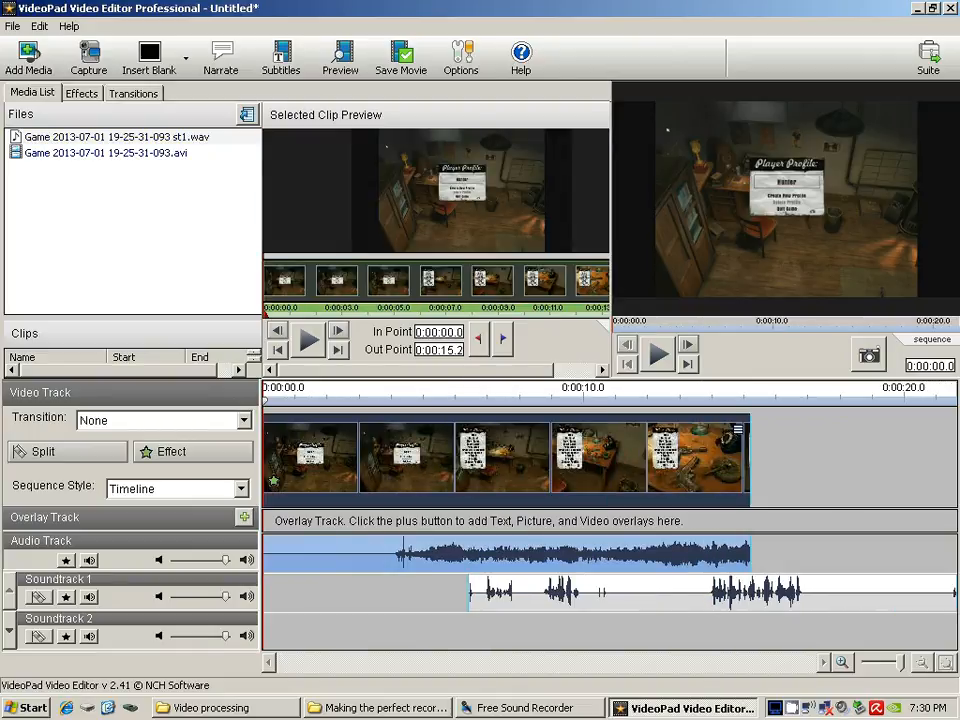
Step: Move the Soundtrack 1 clip to the start of the timeline at 0:00:00.0 and preview the sequence playback
drag(620, 593, 314, 593)
mouse_move(560, 593)
mouse_down()
mouse_move(480, 593)
mouse_move(560, 593)
mouse_up()
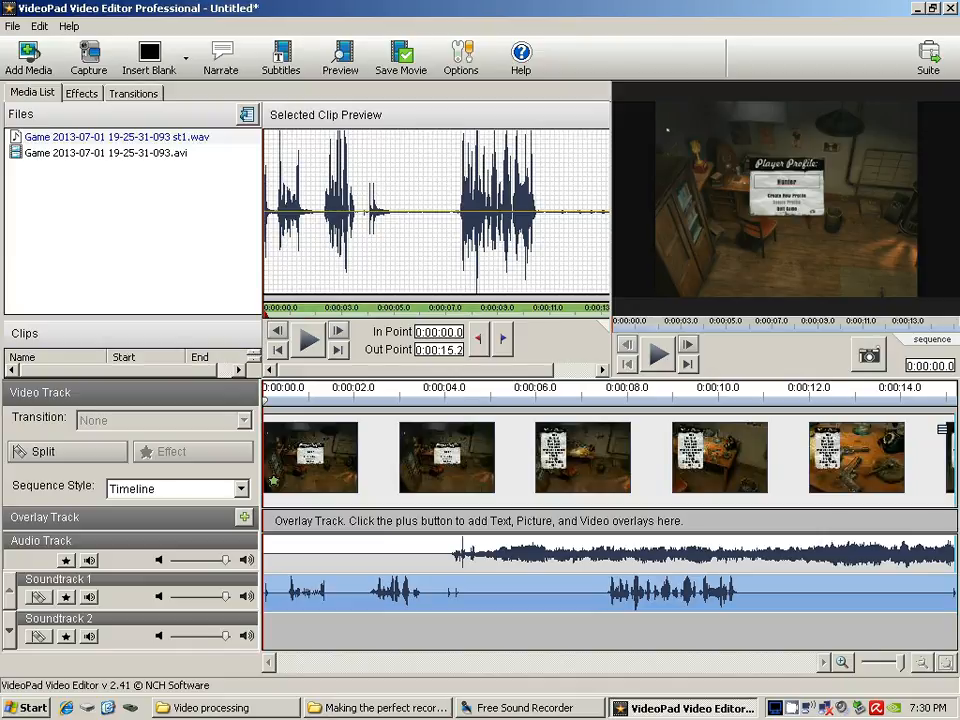
click(658, 354)
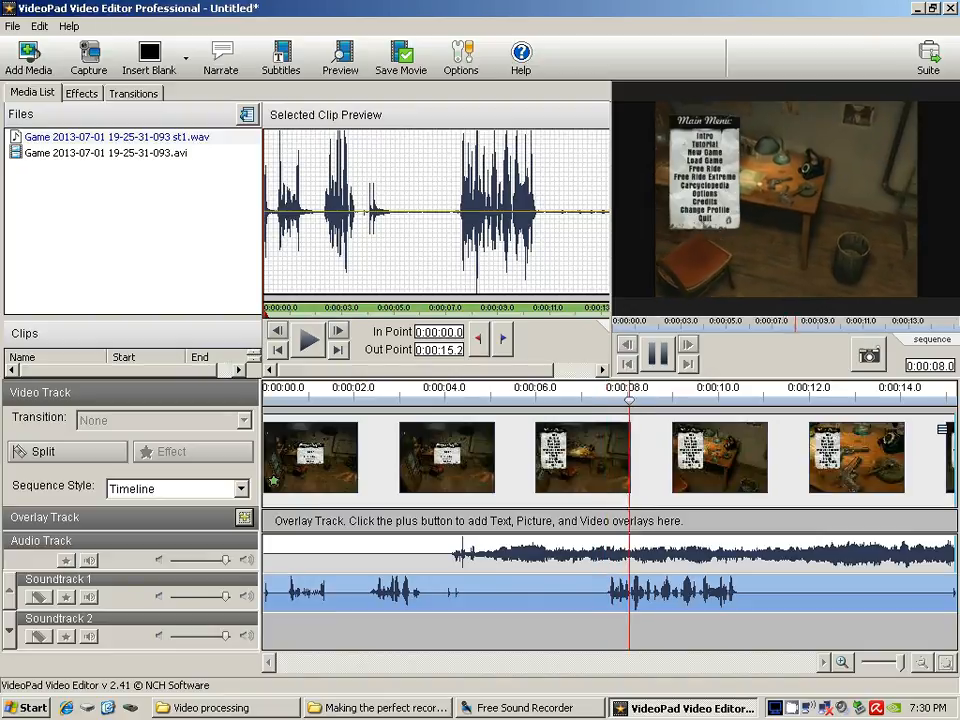
key(space)
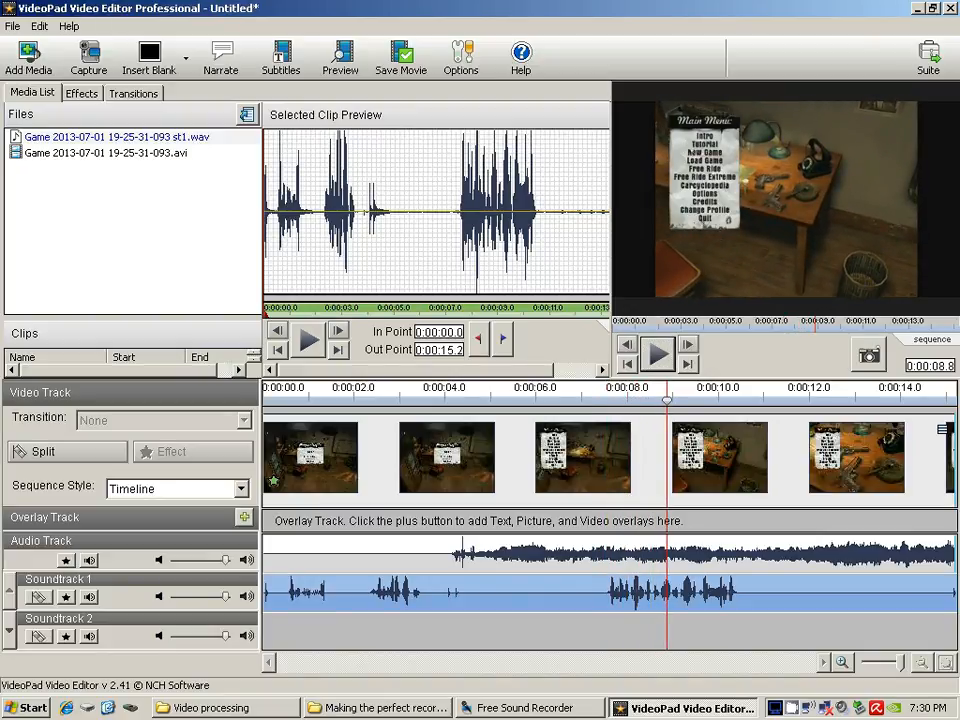
Step: Export the movie for Computer / Data as the DXTORY recording system 1.avi in Video processing, using the detected 768 x 576 TV PAL resolution and 30.00 frame rate
click(401, 55)
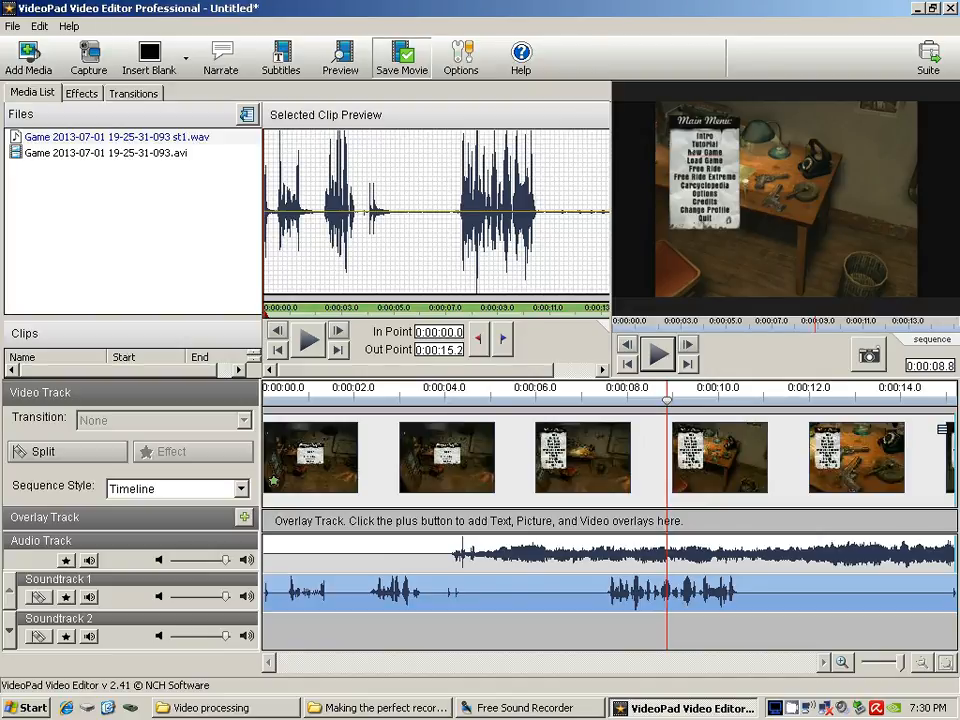
click(589, 324)
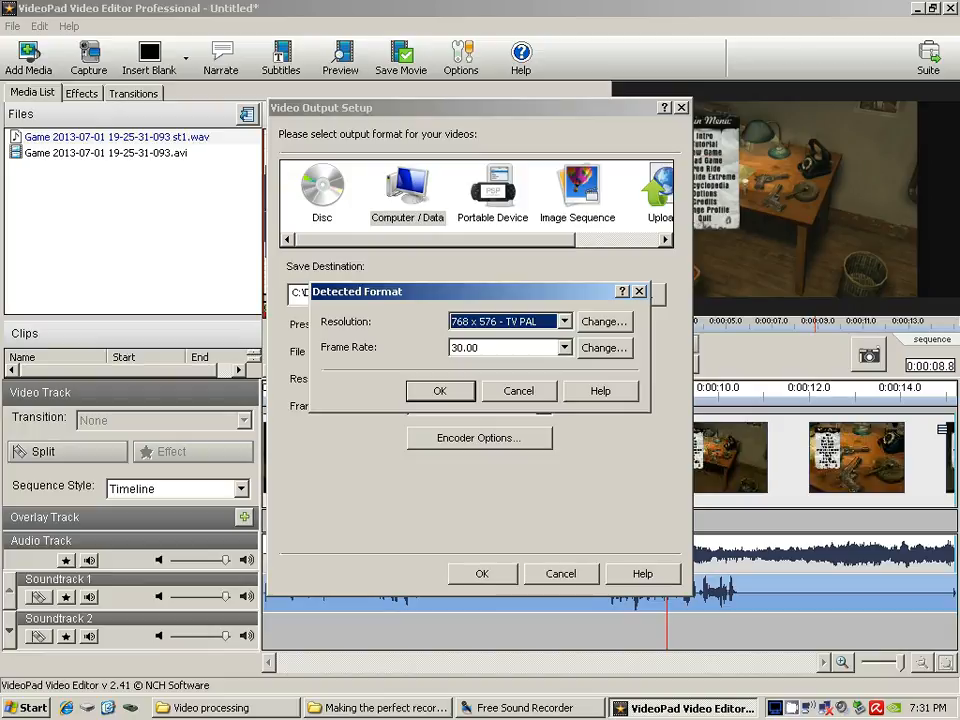
click(440, 391)
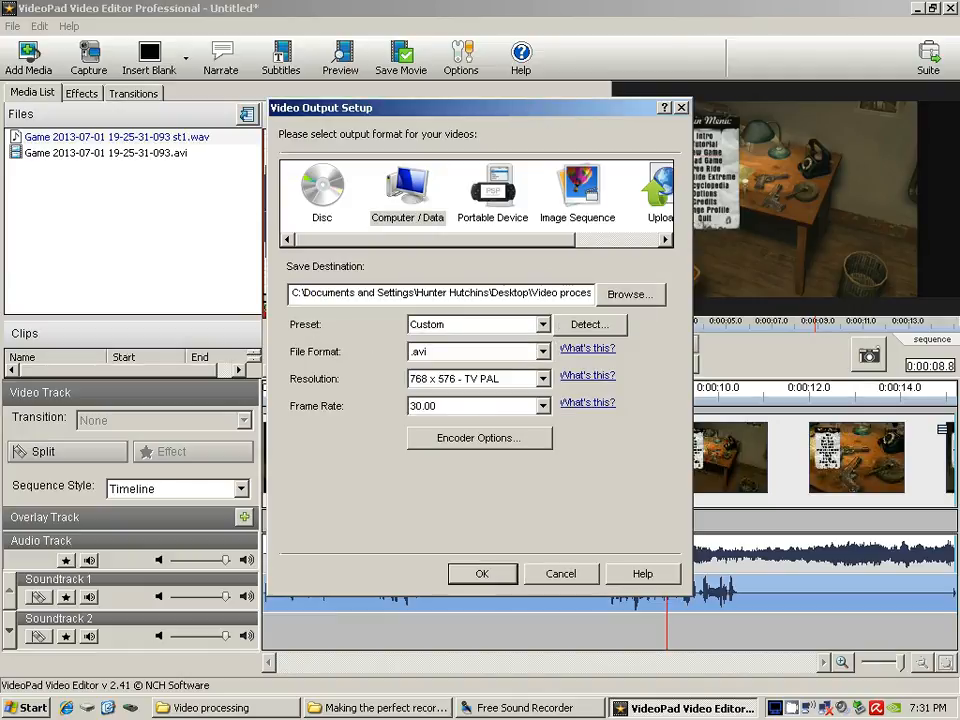
drag(559, 293, 528, 293)
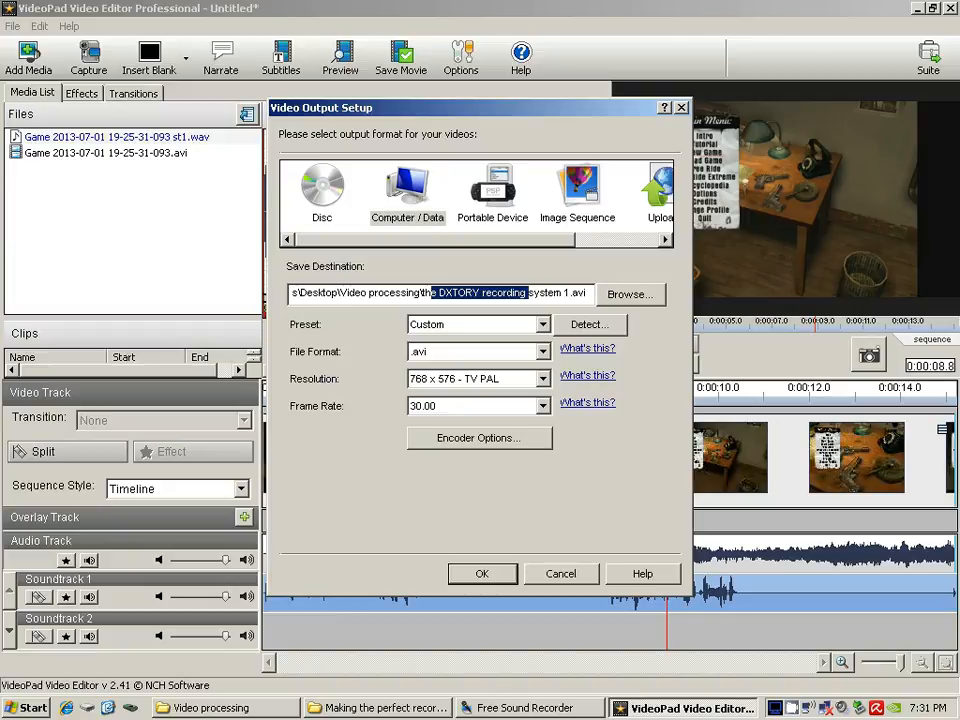
key(Return)
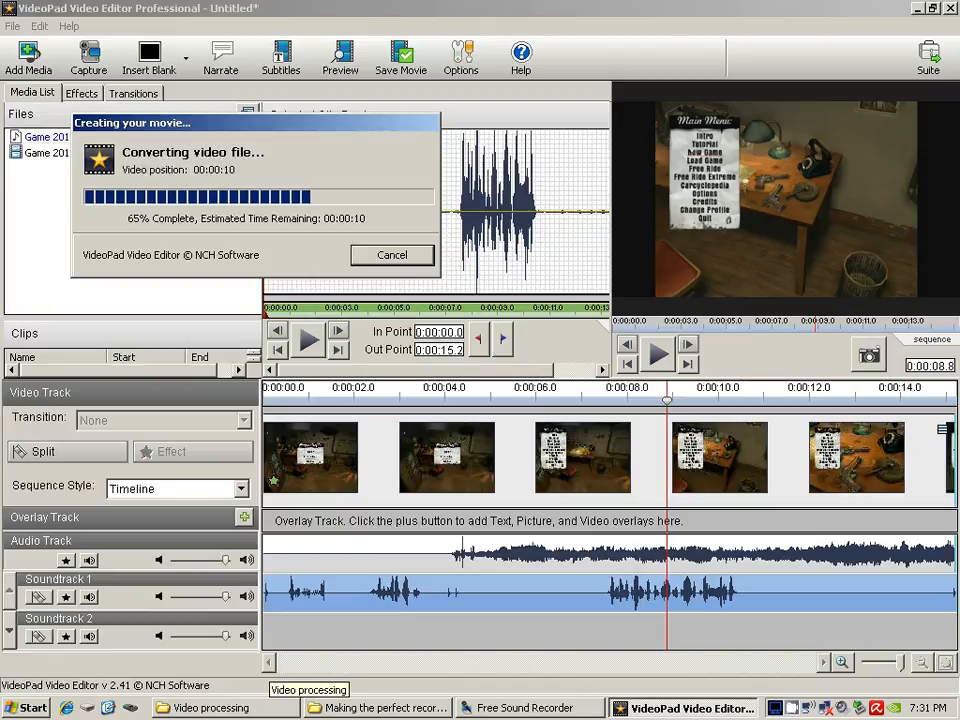
click(220, 707)
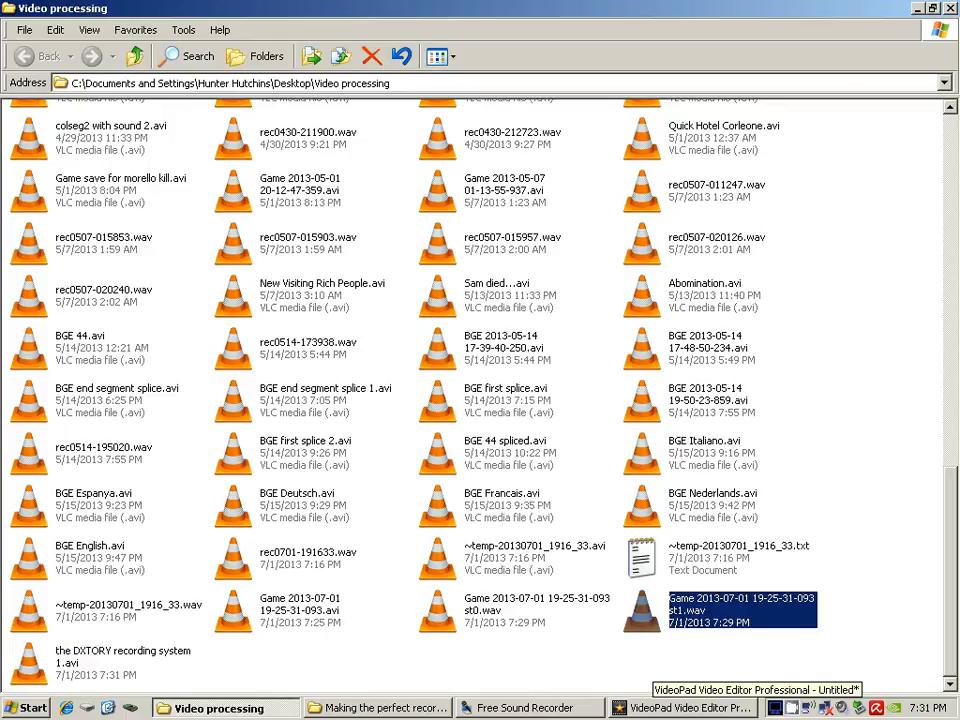
click(700, 707)
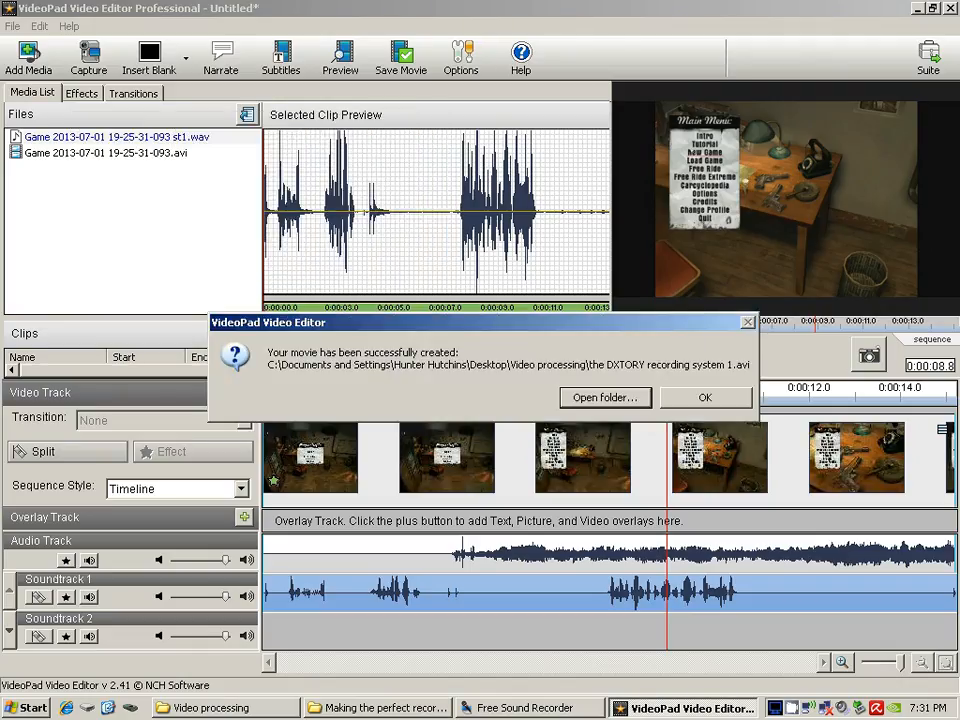
Step: Switch to the Video processing folder and play the DXTORY recording system 1.avi in VLC media player
click(215, 707)
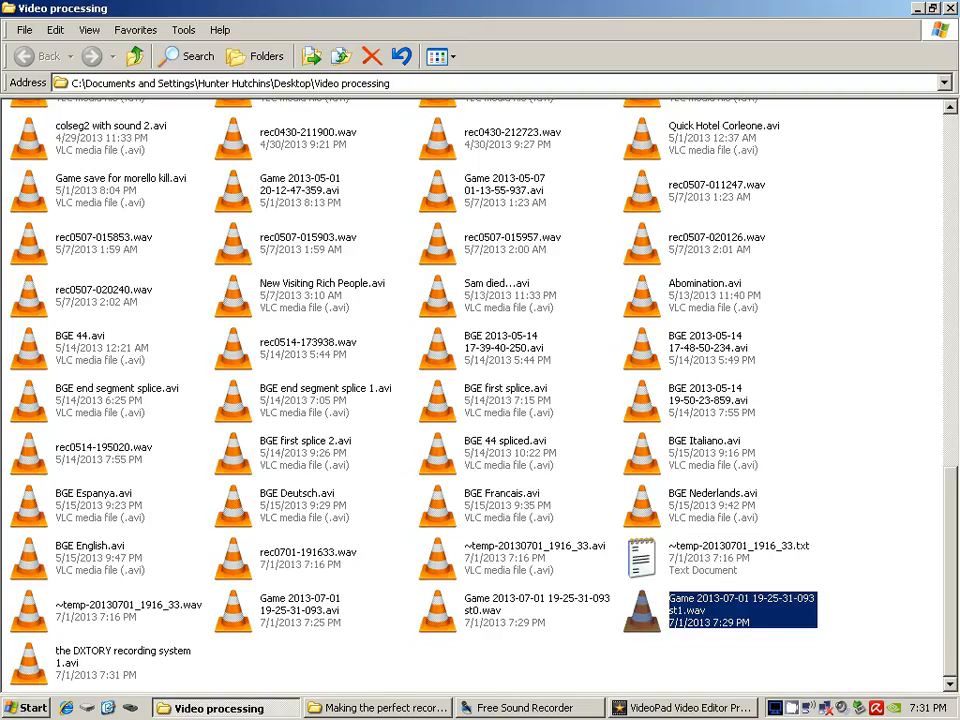
click(100, 664)
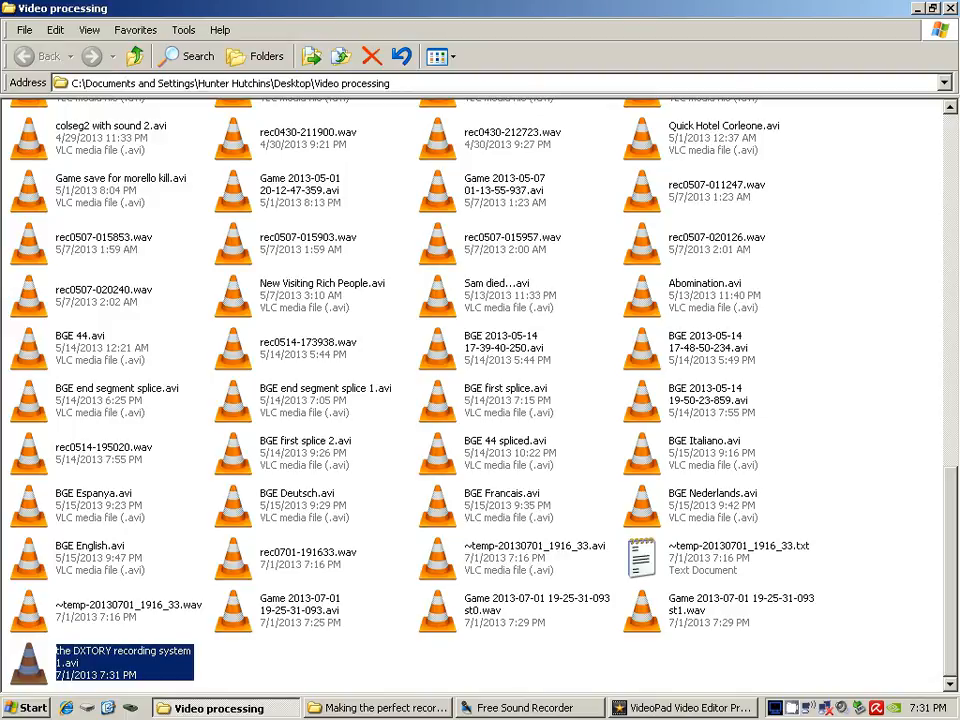
double_click(100, 664)
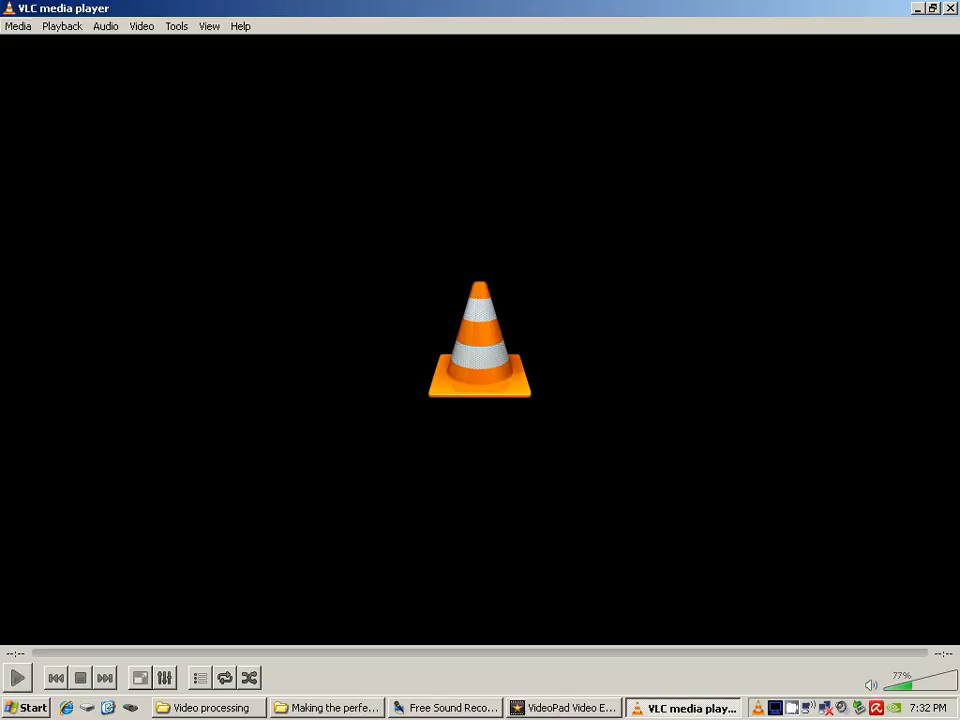
Step: Quit VLC media player and select the DXTORY recording system 1.avi in the Video processing folder
key(alt)
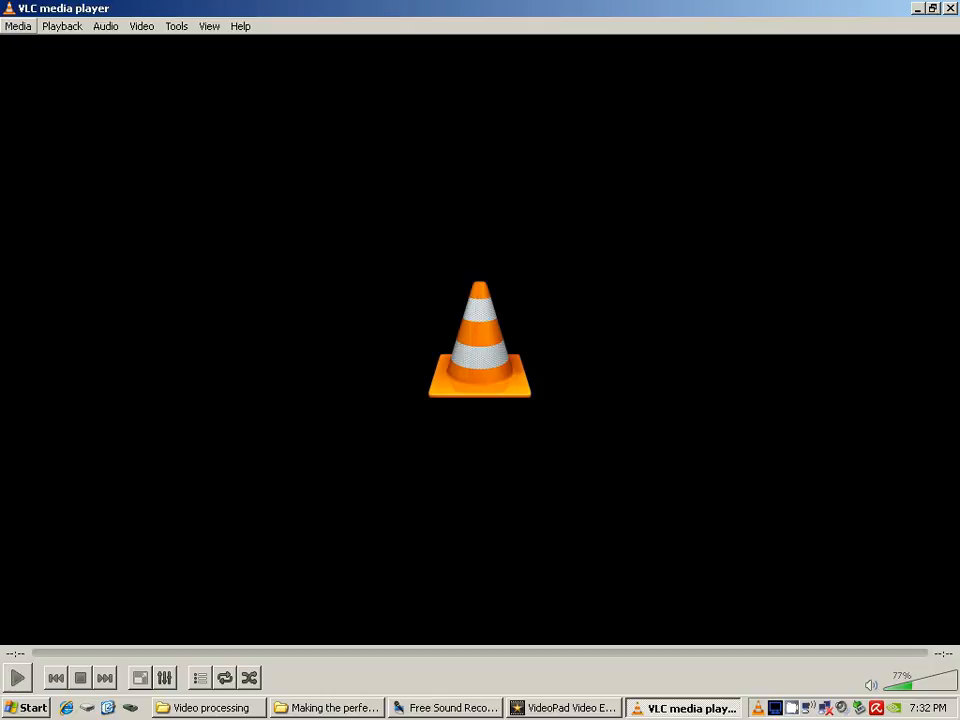
key(Return)
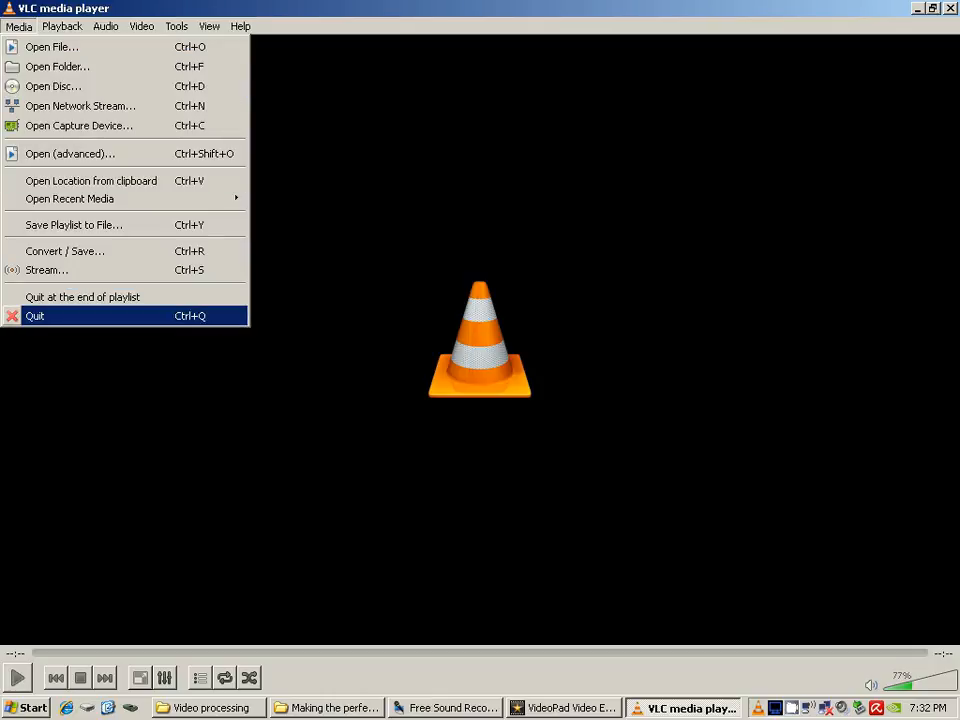
click(40, 315)
click(330, 662)
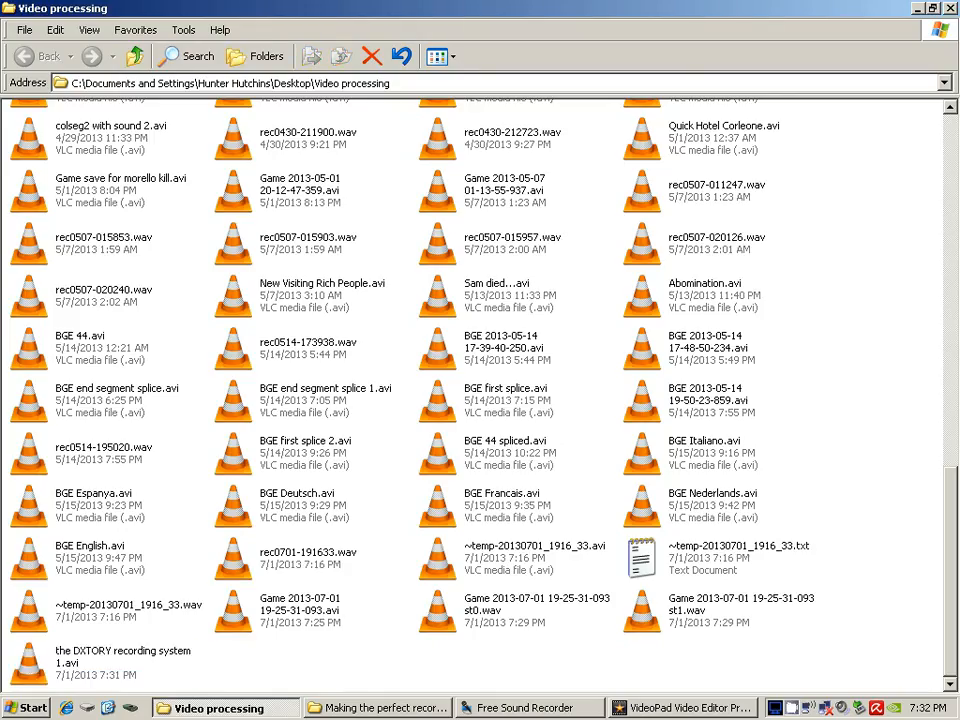
click(104, 662)
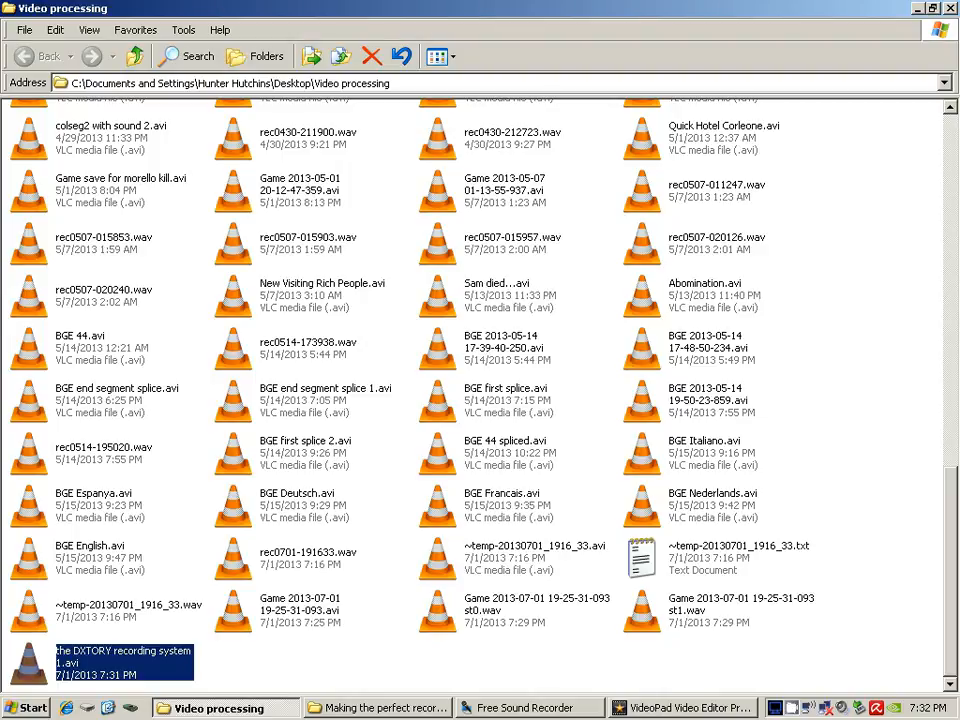